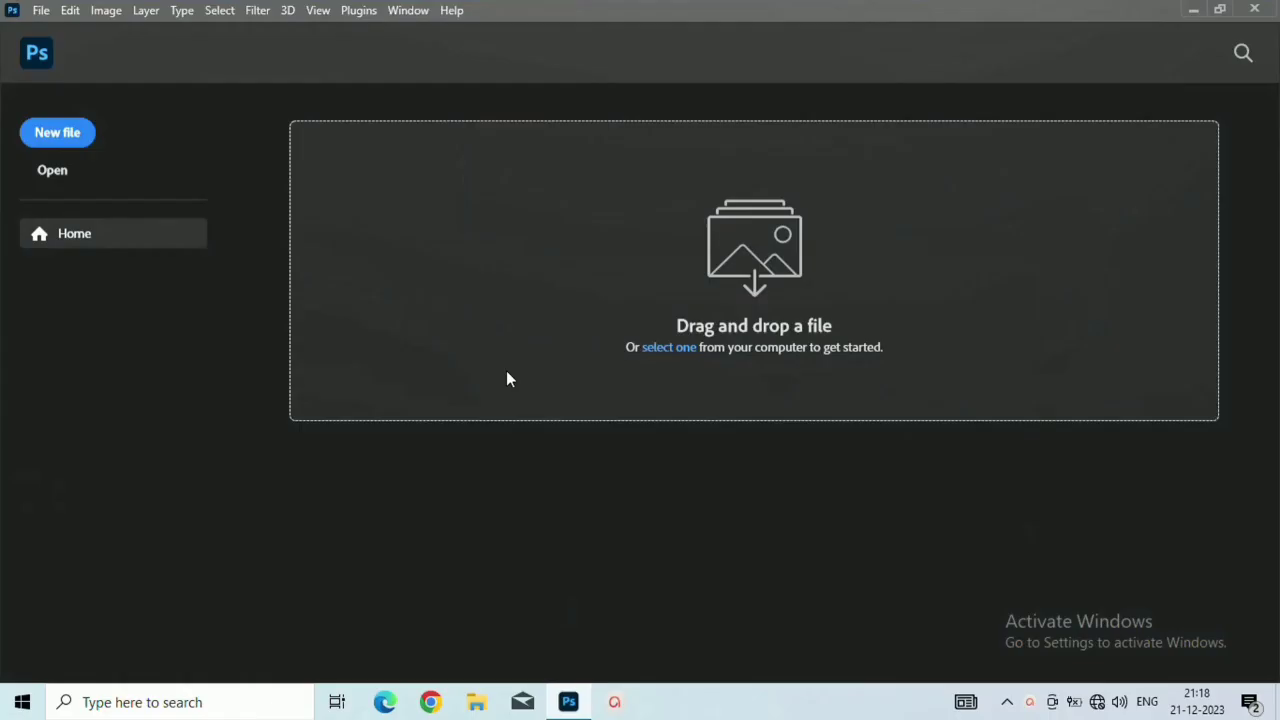
- Create a new white 1280 × 720 px document at 300 pixels/centimetre
click(70, 131)
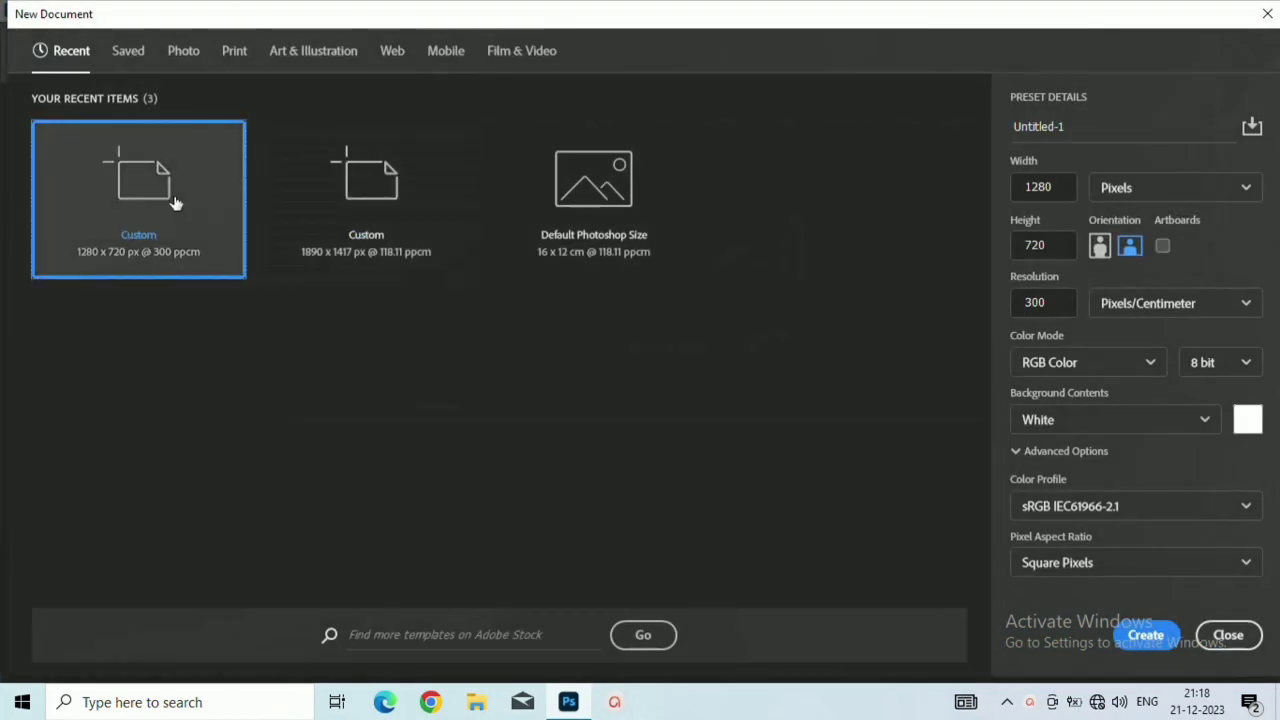
double_click(1042, 180)
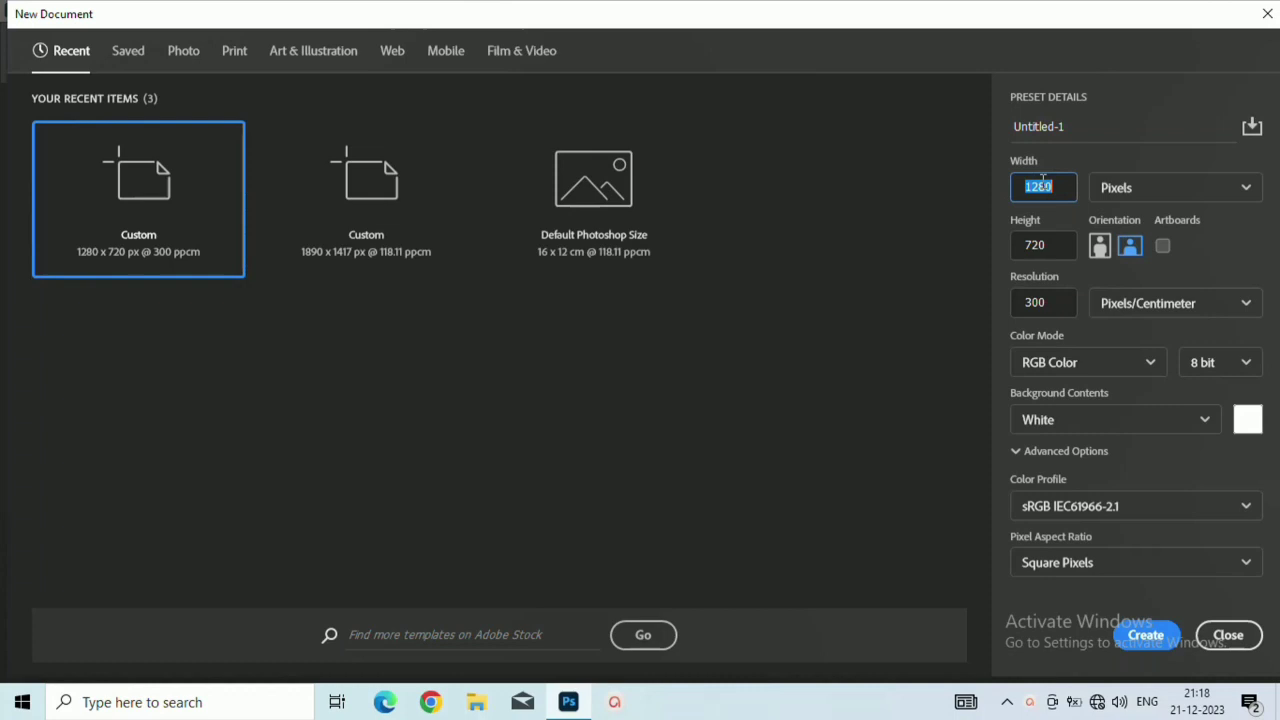
double_click(1036, 250)
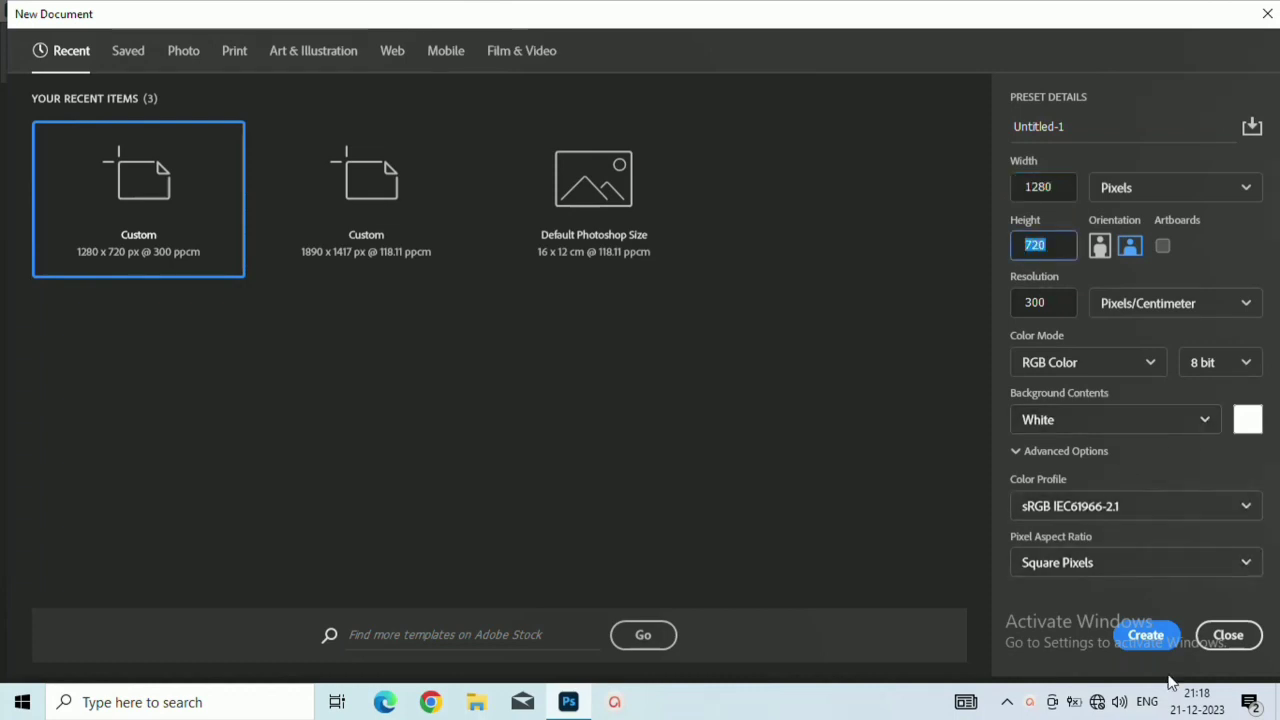
click(1145, 636)
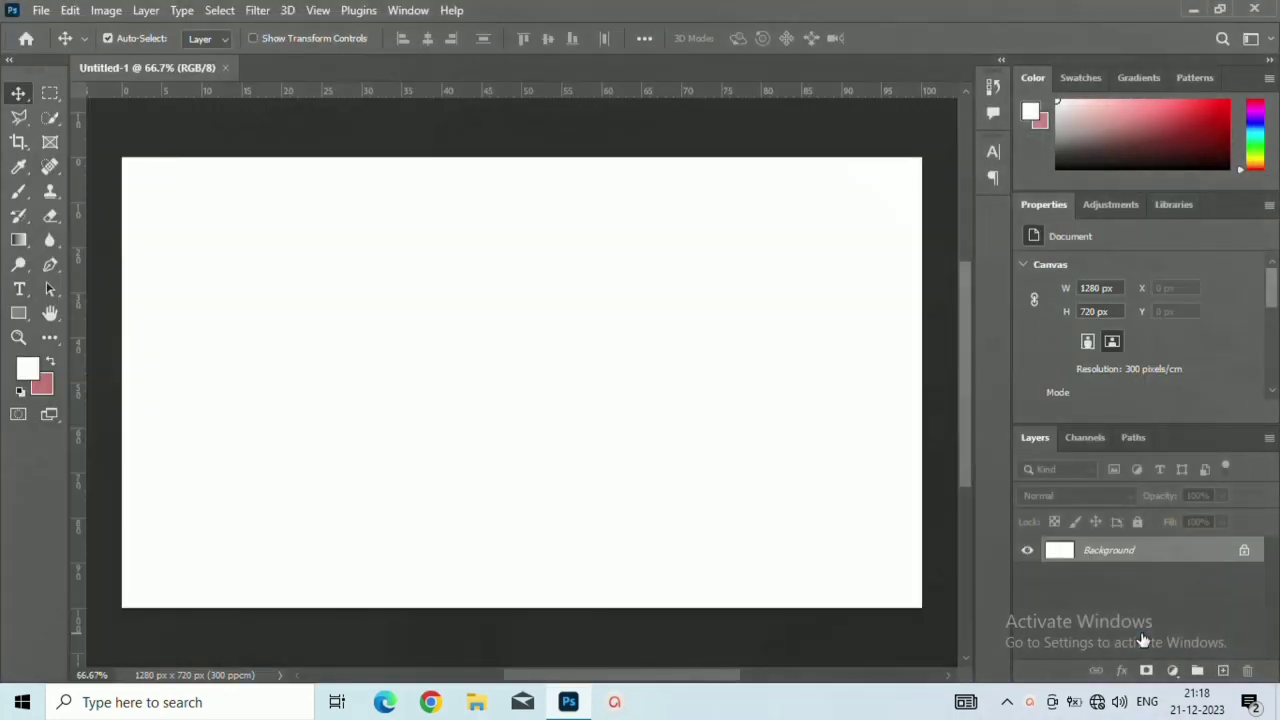
- Add a letter T in Bell MT Regular 36 pt, colour b8b8b8, near the upper left
click(18, 290)
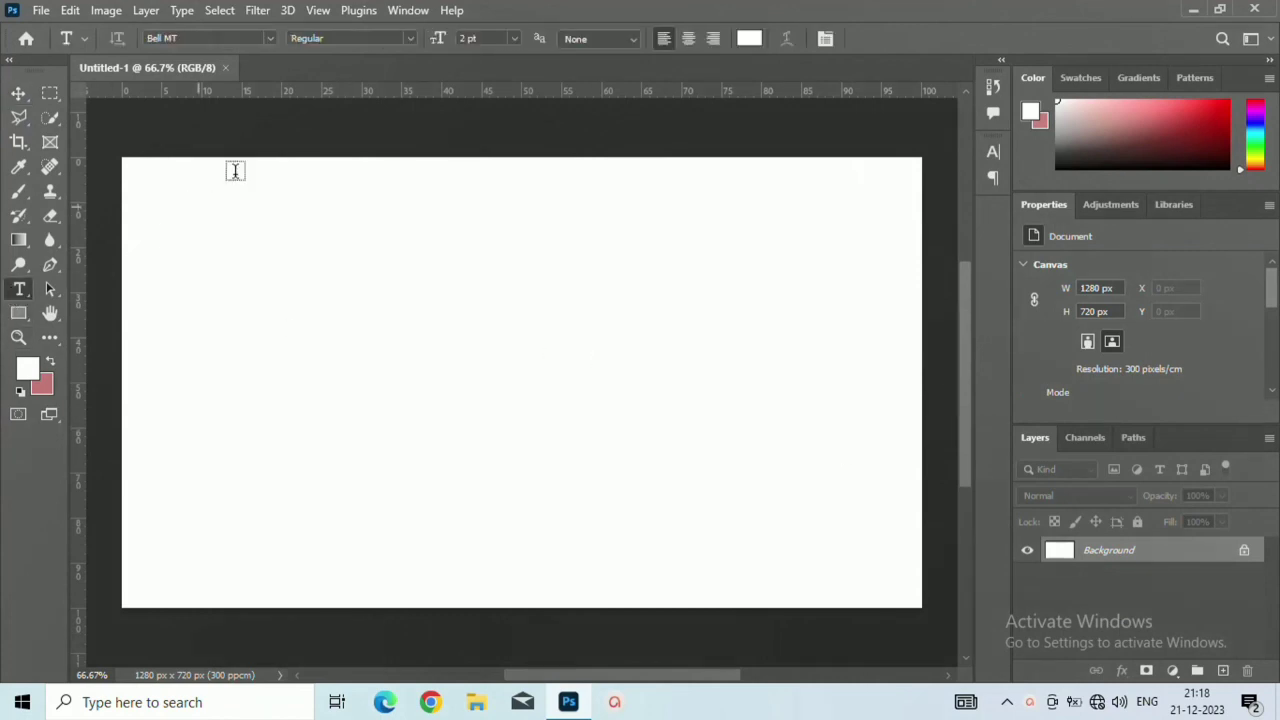
drag(435, 37, 462, 62)
click(322, 38)
click(260, 370)
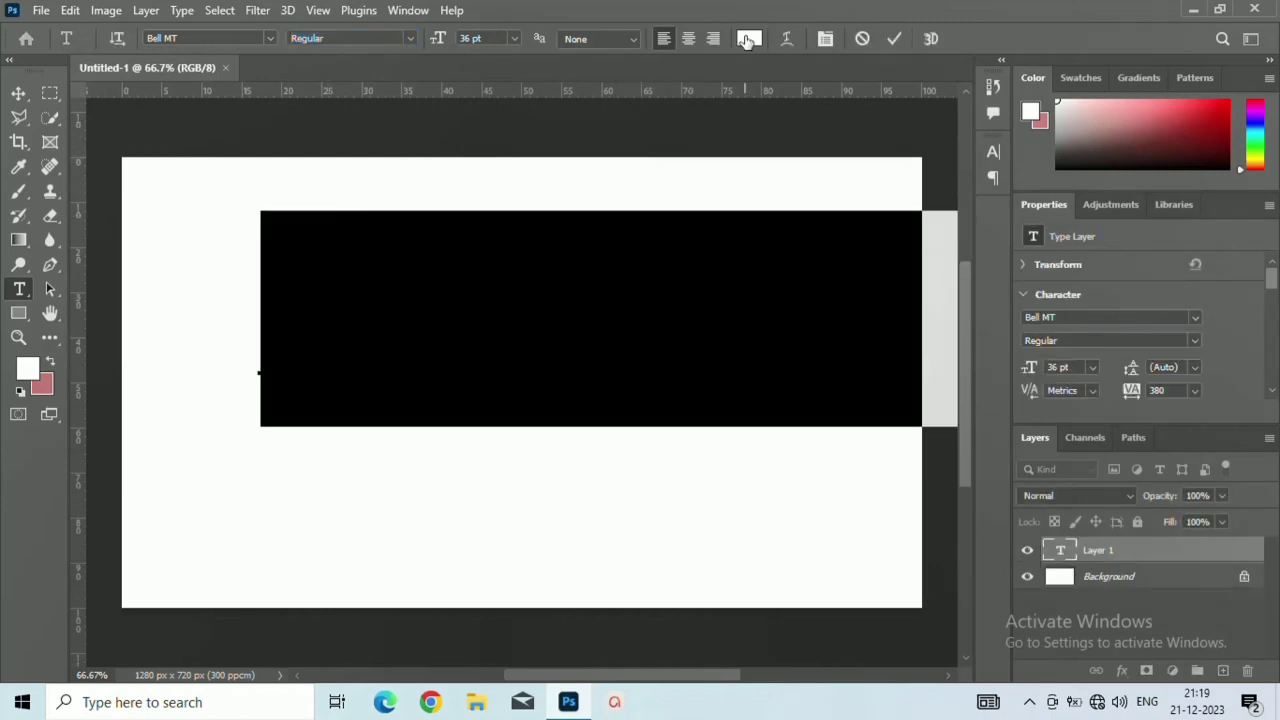
click(748, 38)
drag(795, 195, 768, 208)
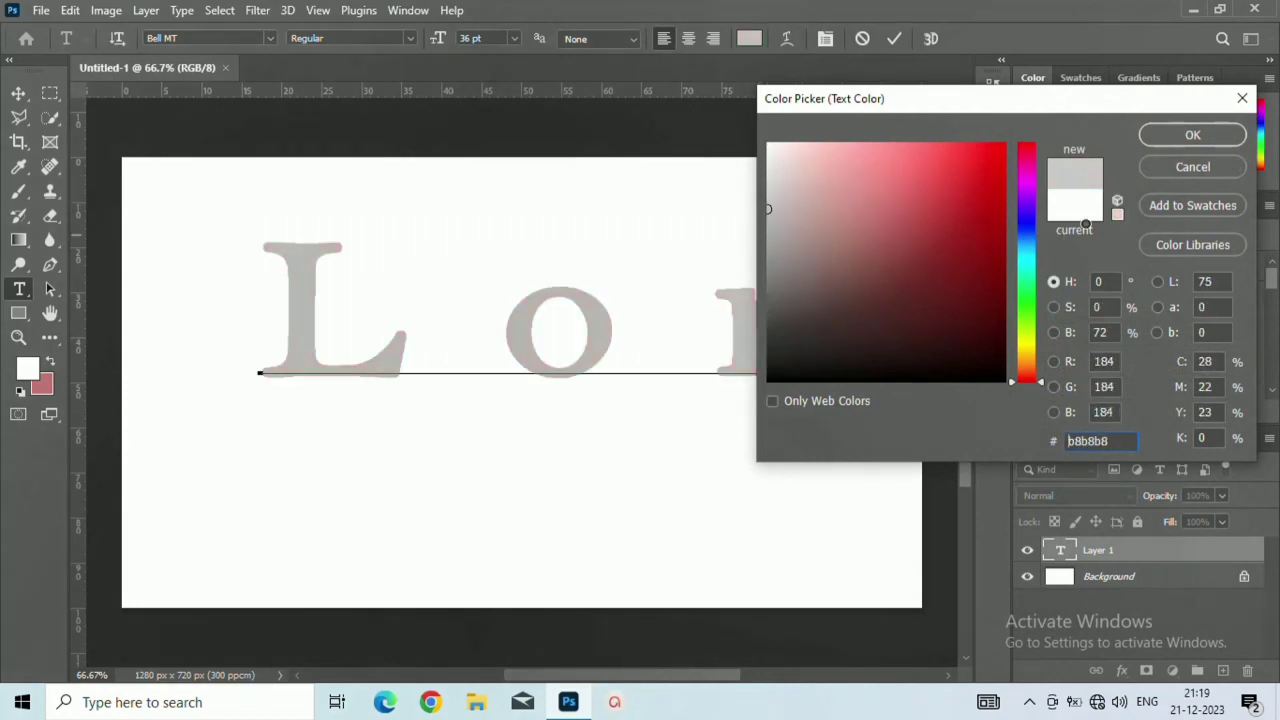
click(1175, 134)
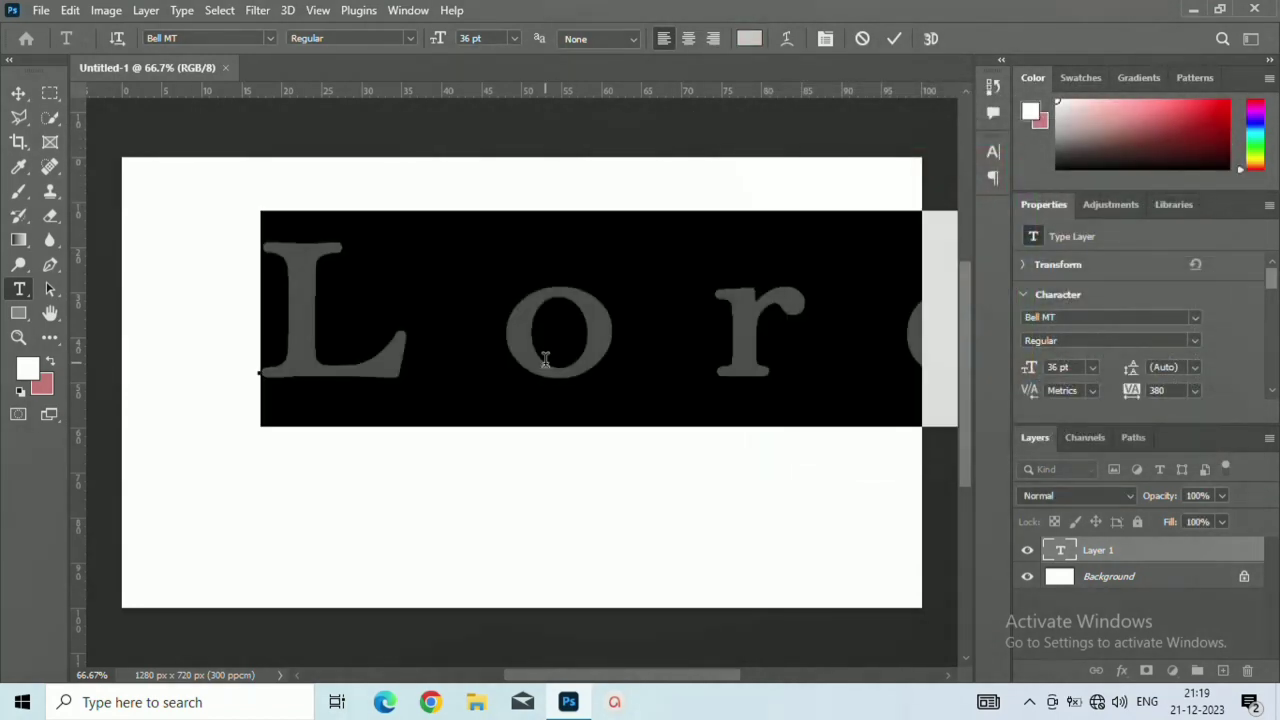
text(T)
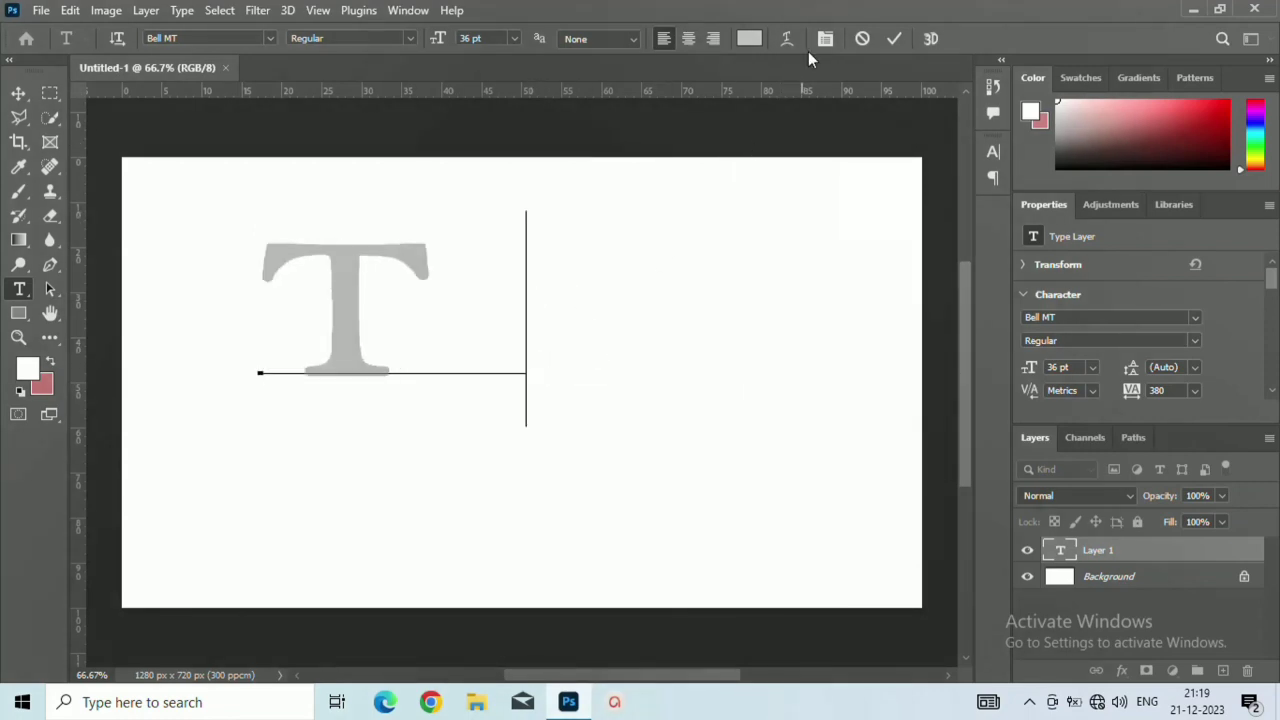
click(895, 39)
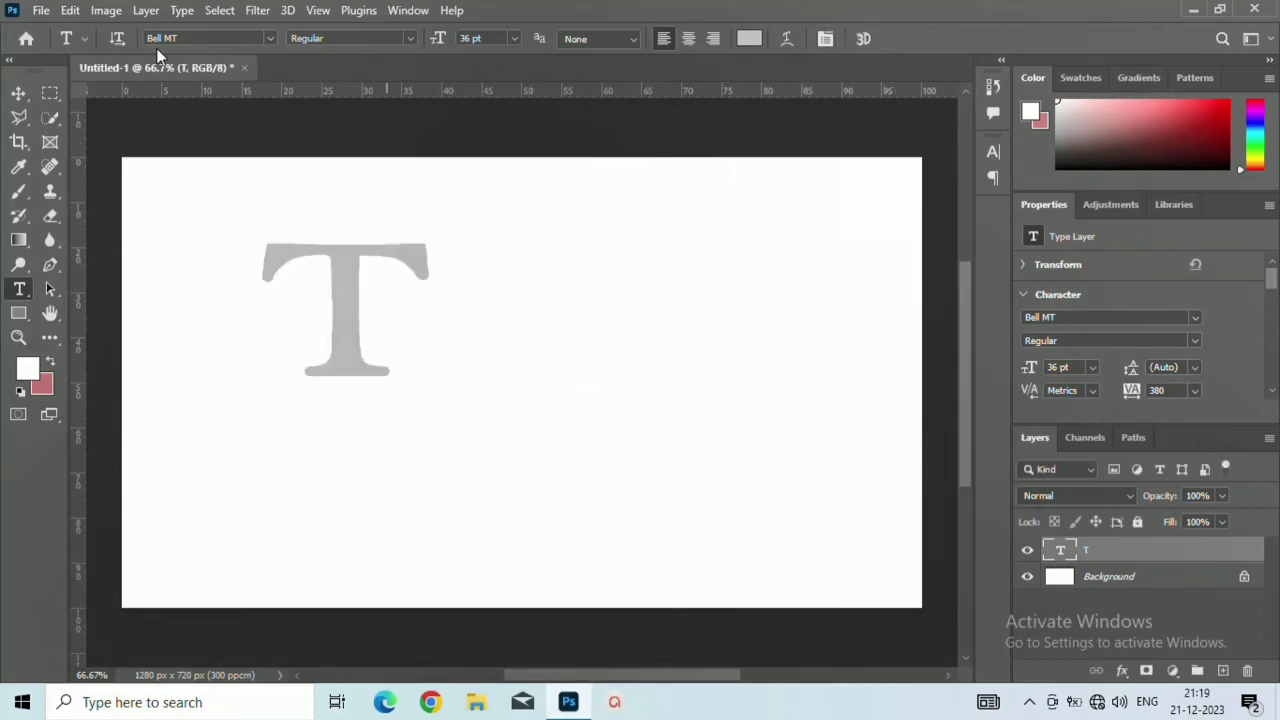
- Move the grey T toward the canvas centre and enlarge it to about 121%
click(18, 93)
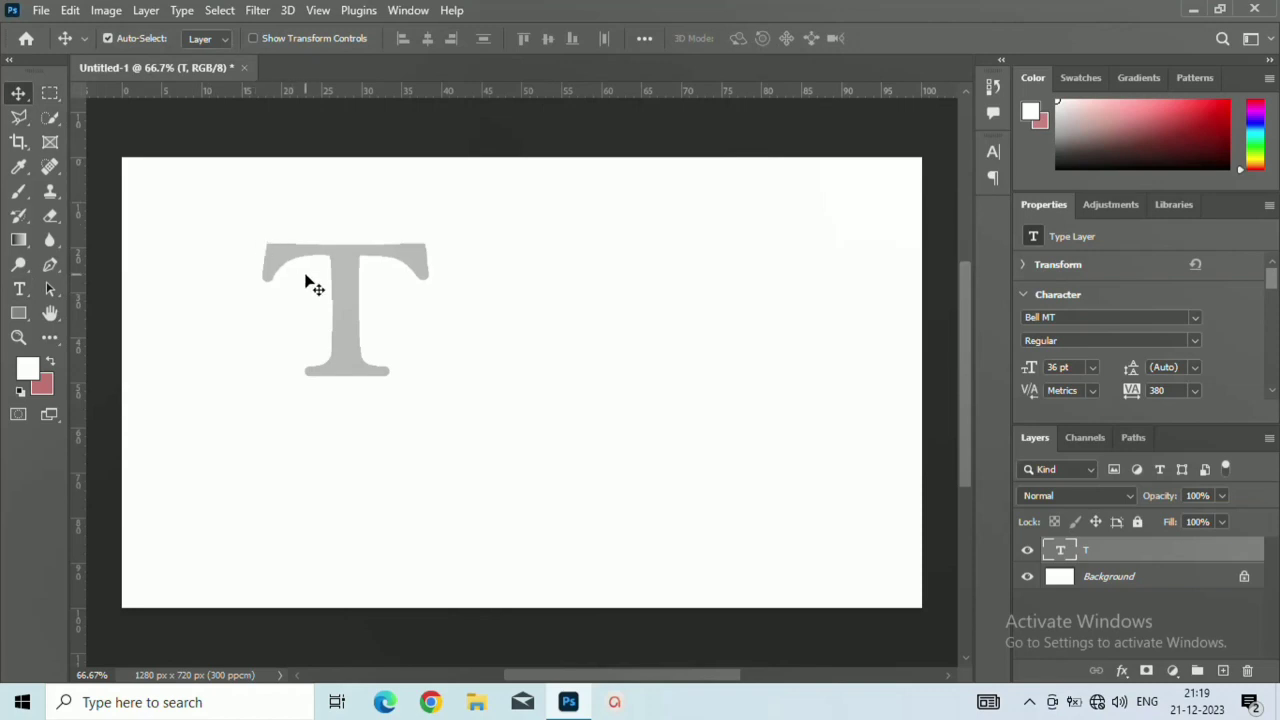
drag(338, 293, 475, 363)
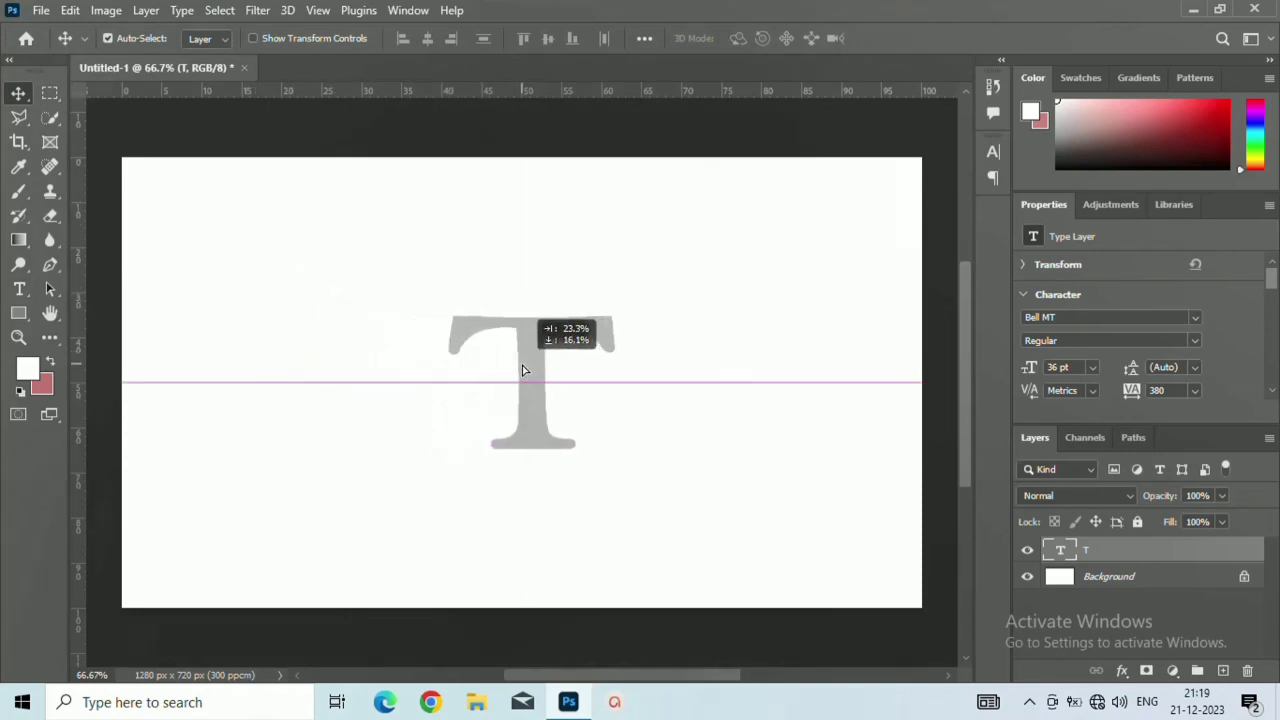
key(ctrl+t)
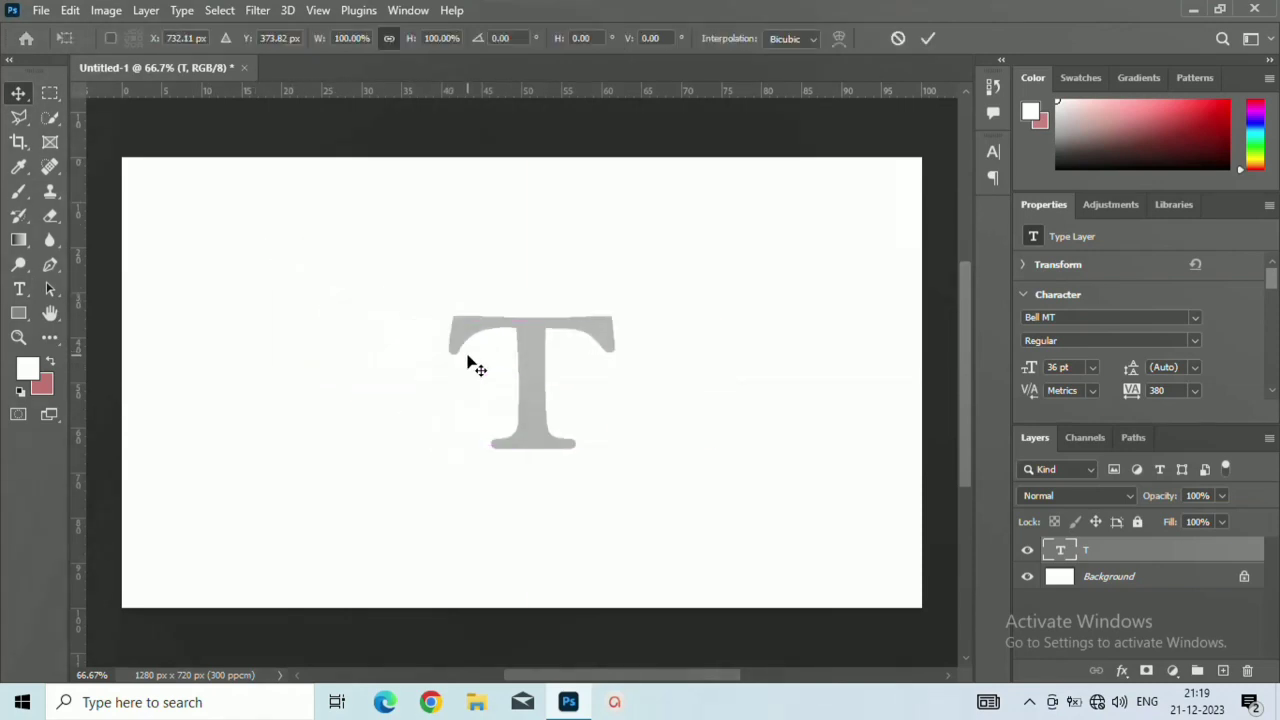
drag(444, 285, 391, 241)
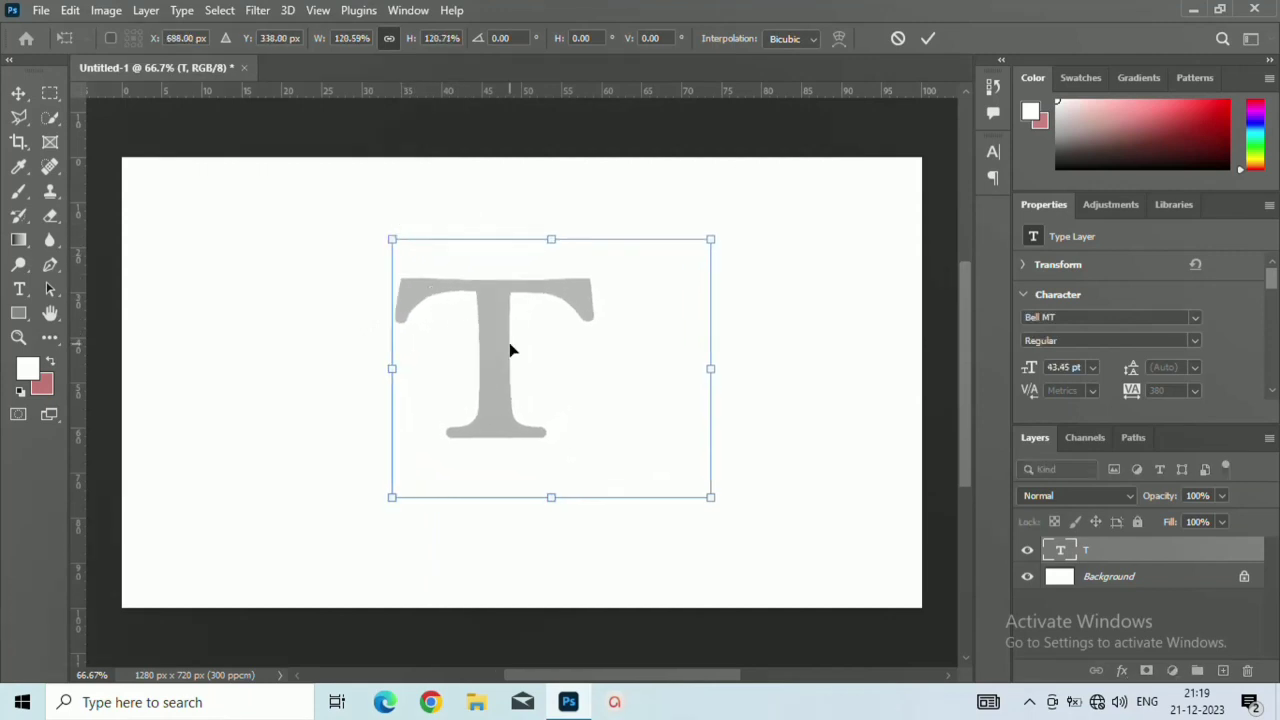
drag(501, 346, 507, 362)
key(Return)
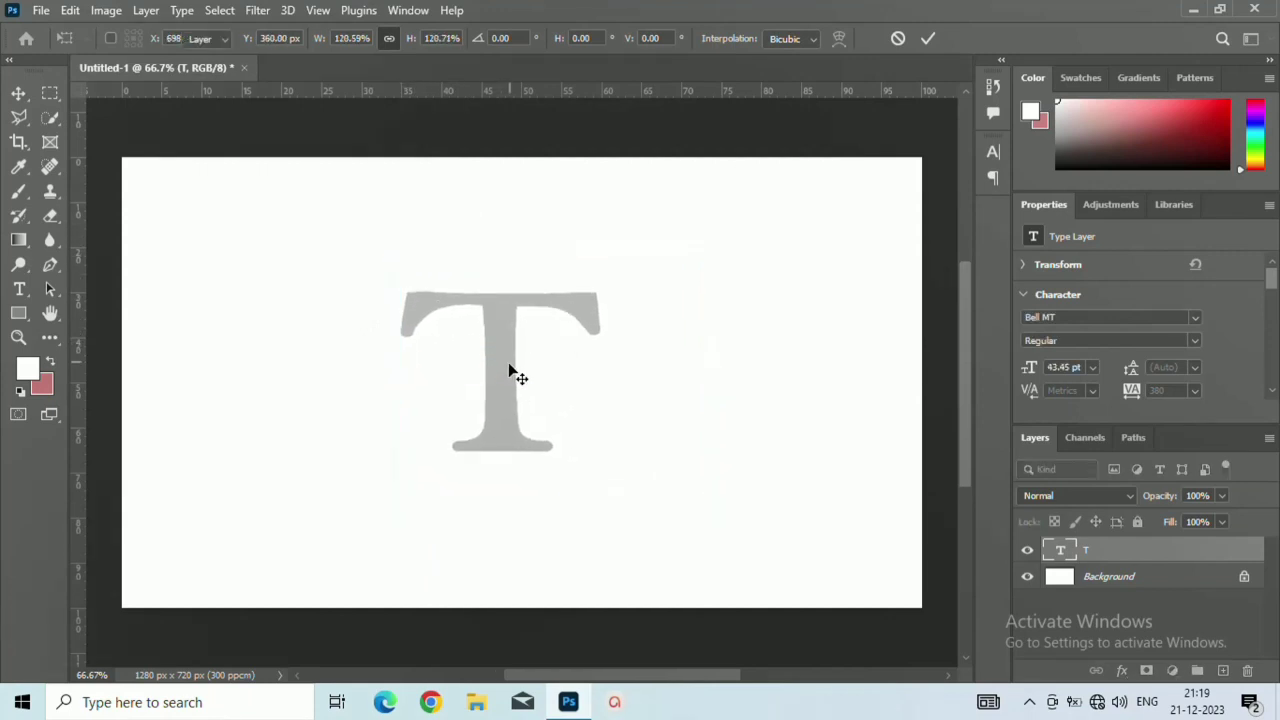
click(44, 10)
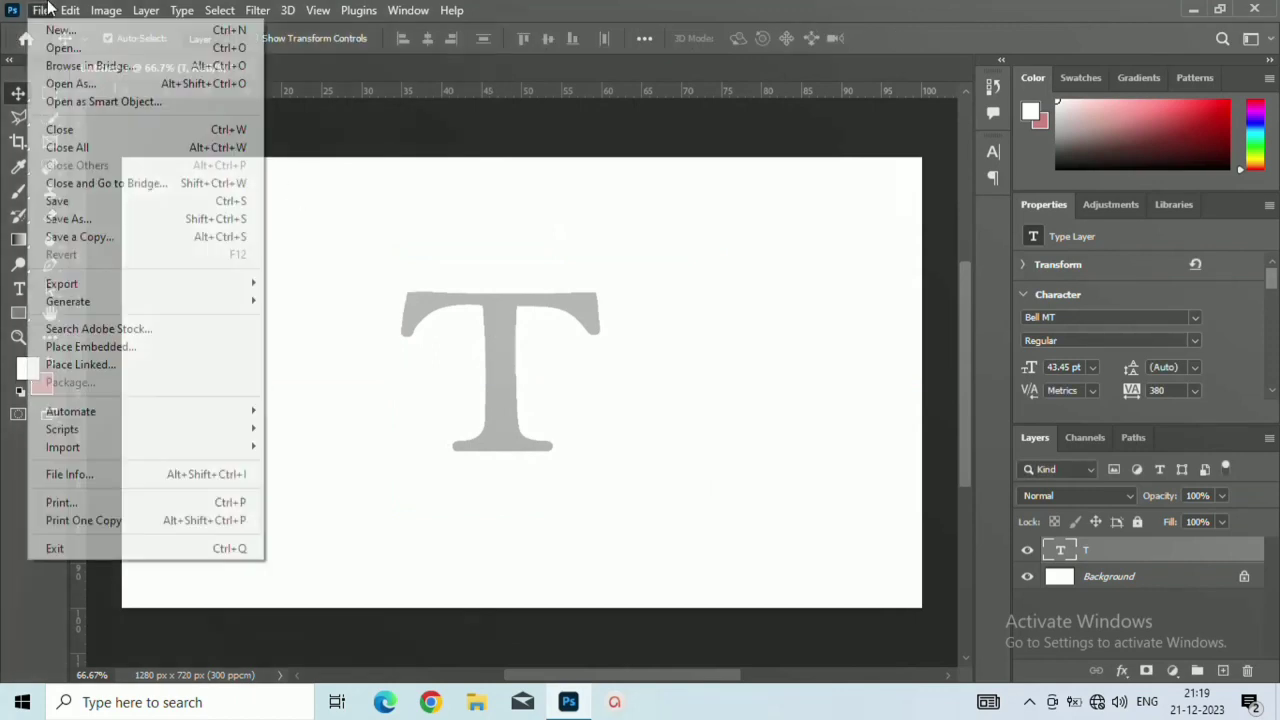
- Place the young-girl-tractor-wheel-looking-away photo as an embedded image
click(92, 346)
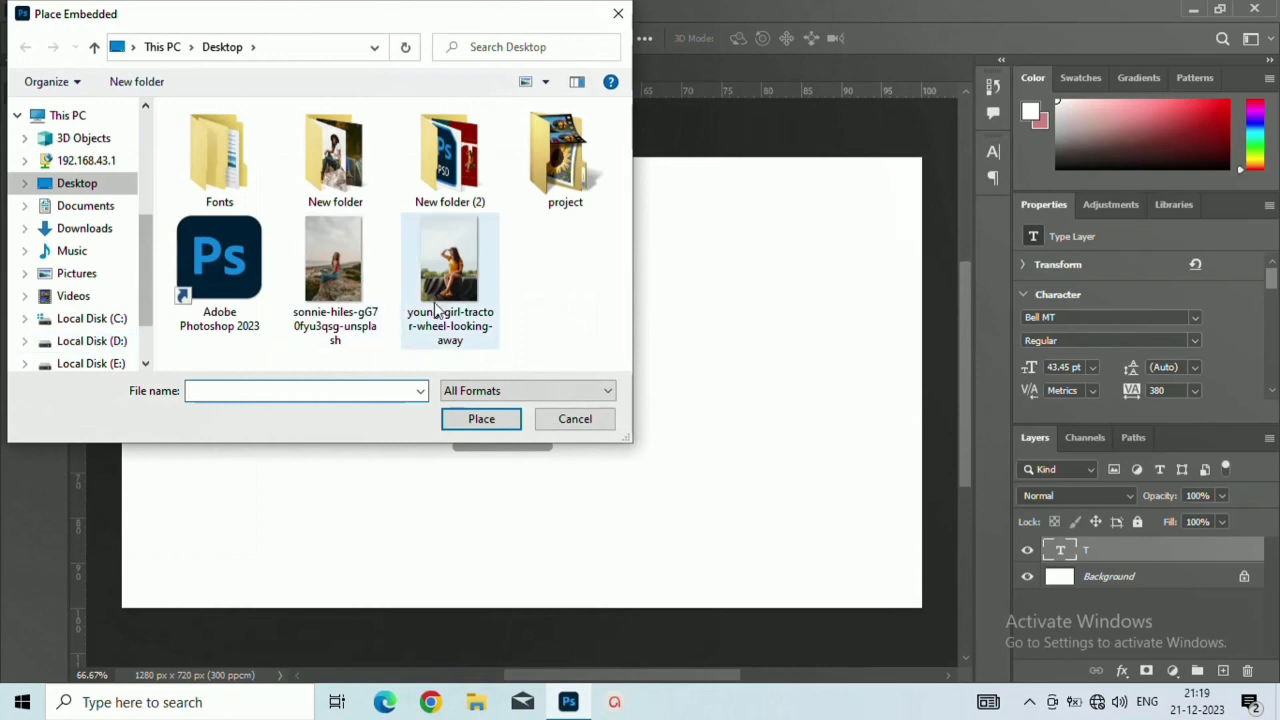
click(463, 269)
click(480, 417)
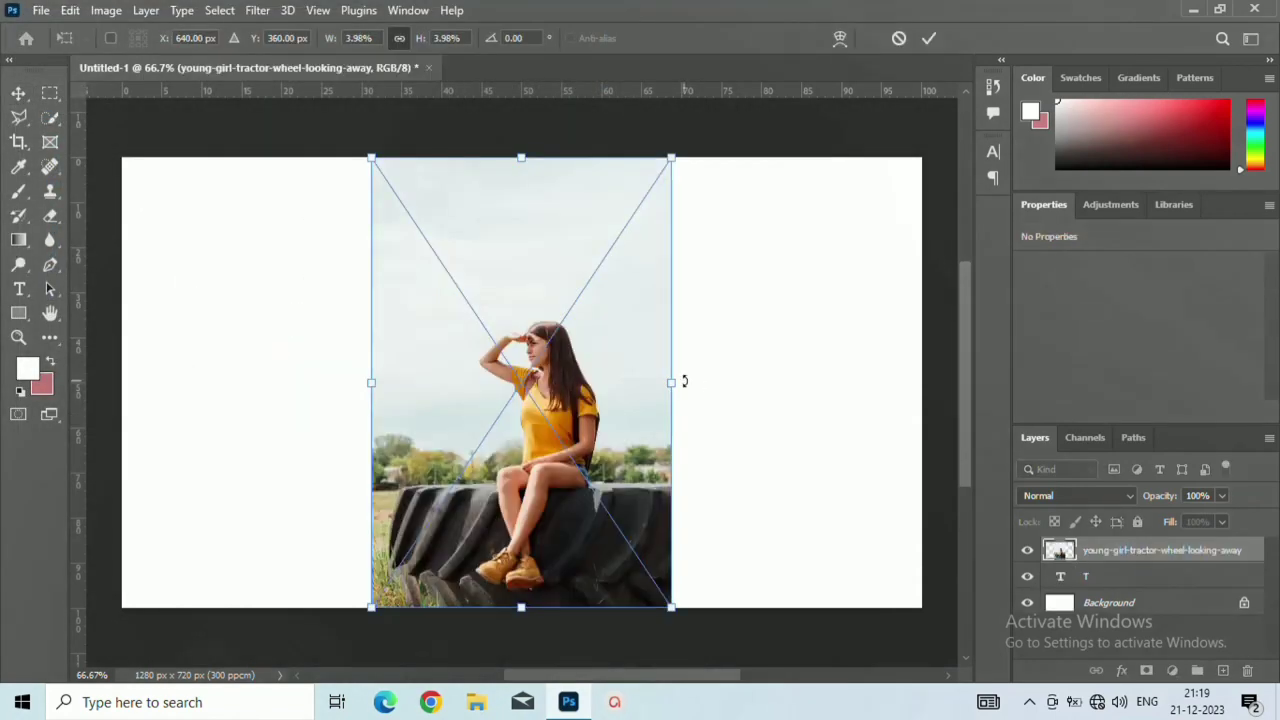
- Fade the photo, then scale and position it to about 290 × 435 px over the T
drag(682, 382, 563, 389)
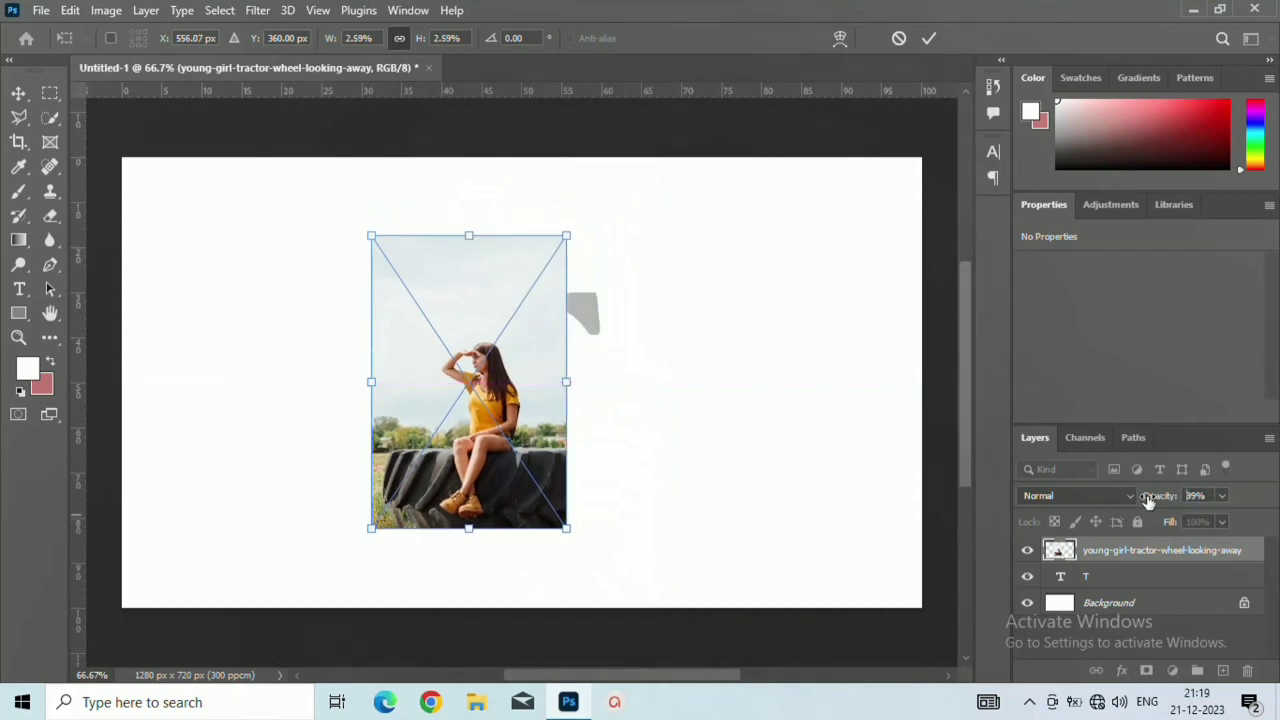
drag(1149, 500, 1115, 505)
drag(532, 455, 548, 460)
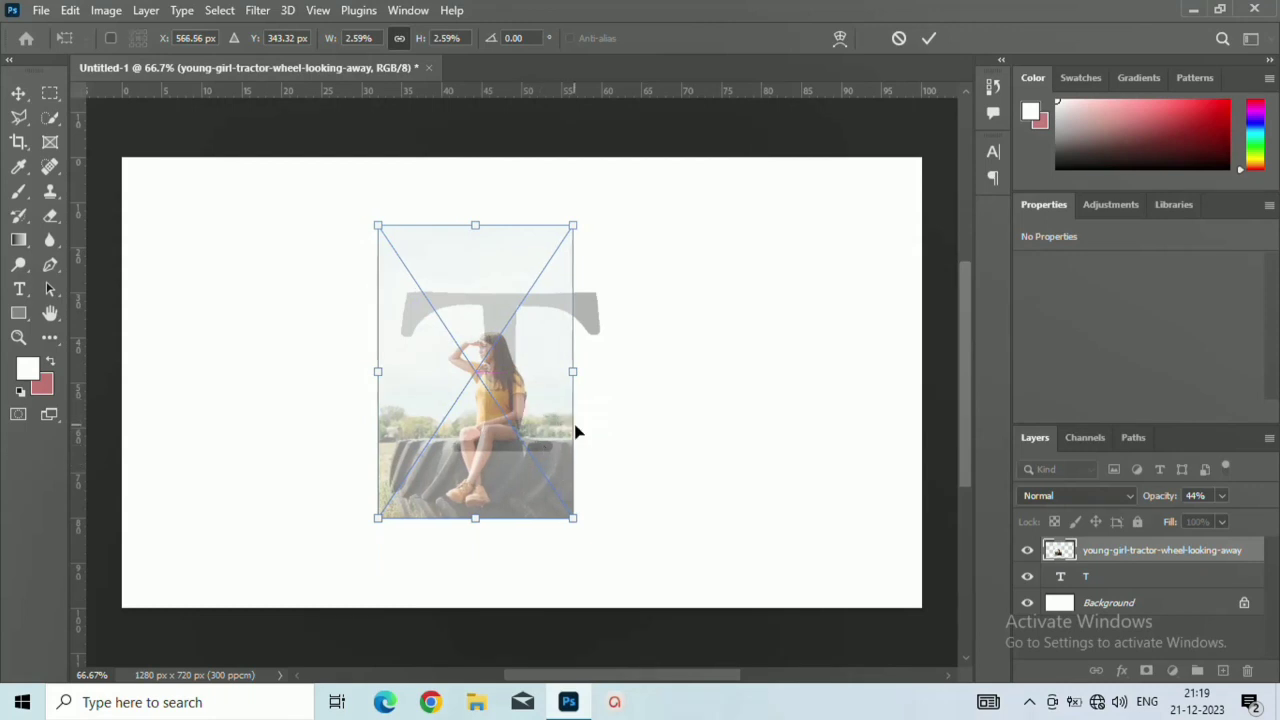
drag(570, 373, 557, 374)
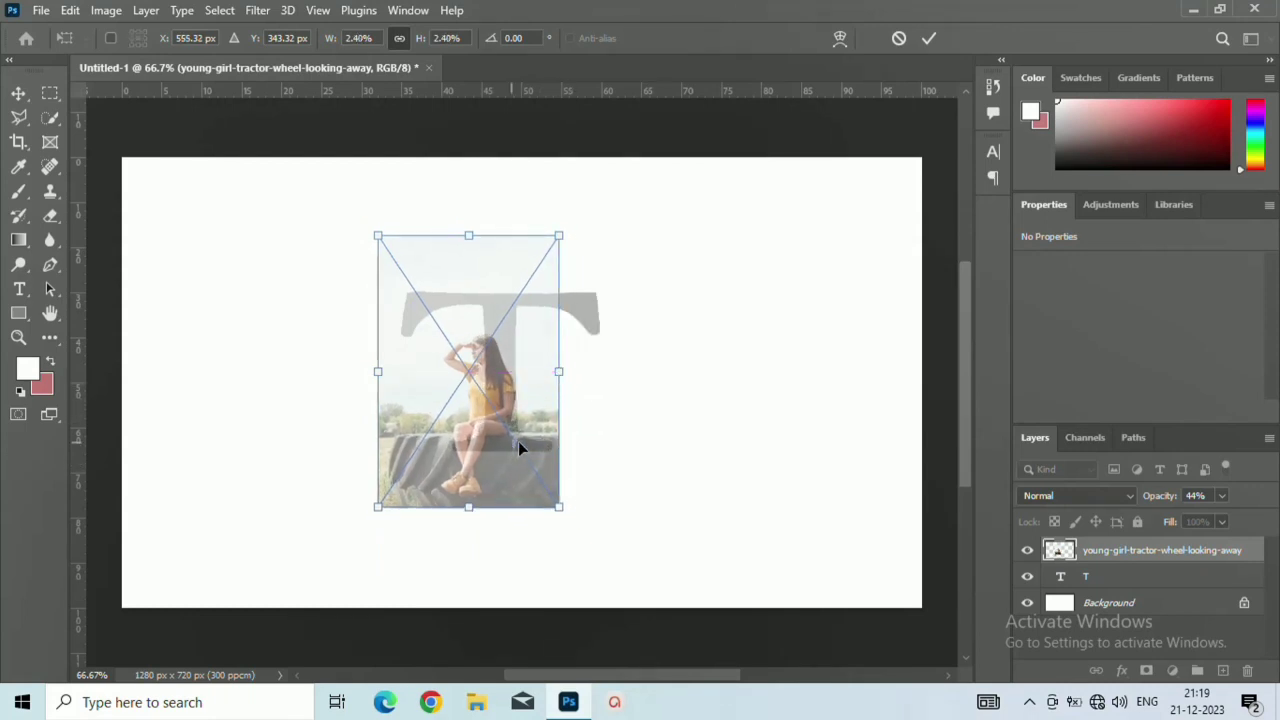
drag(520, 446, 519, 445)
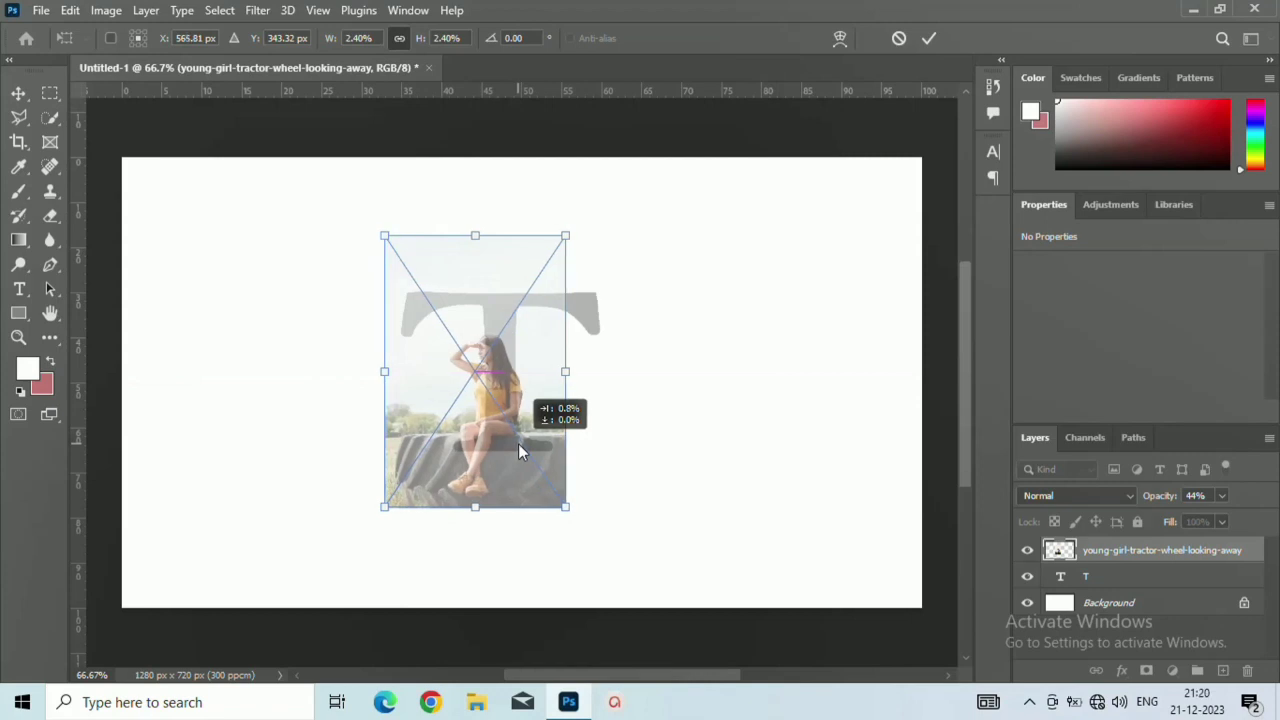
key(Return)
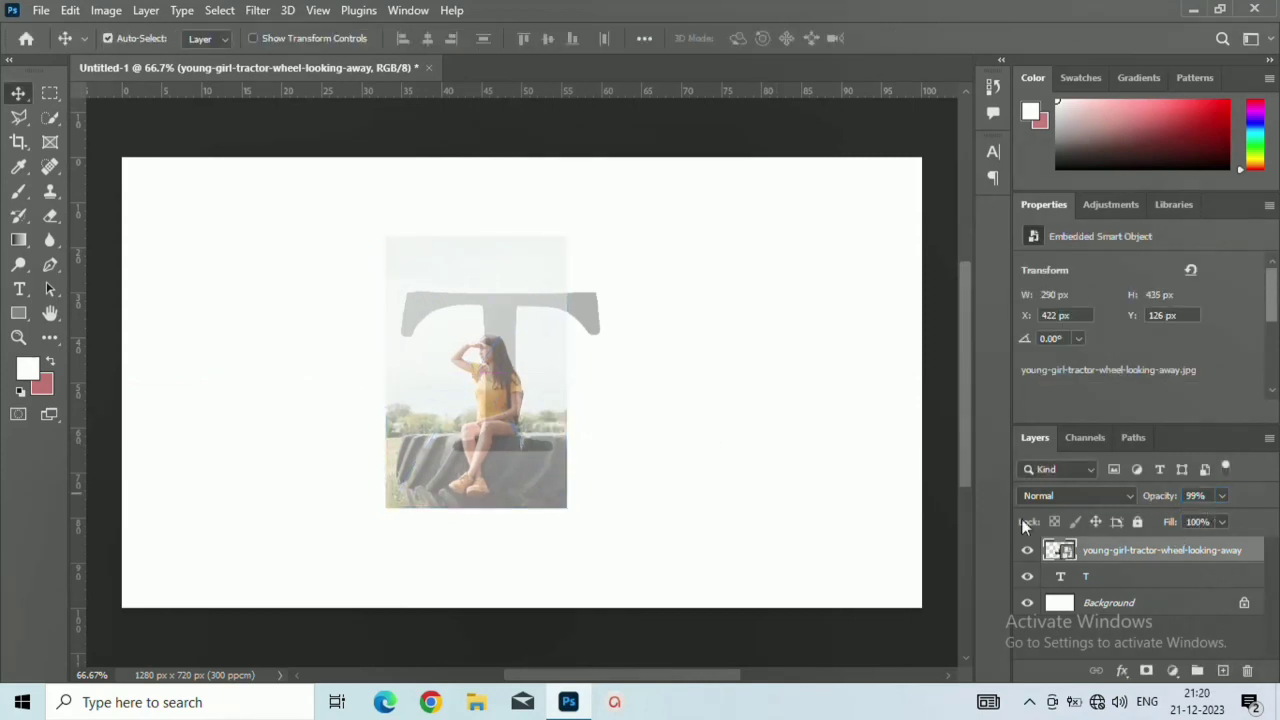
- Restore the photo to 99% opacity and recolour the T with the photo's pale sky tone
key(9)
key(9)
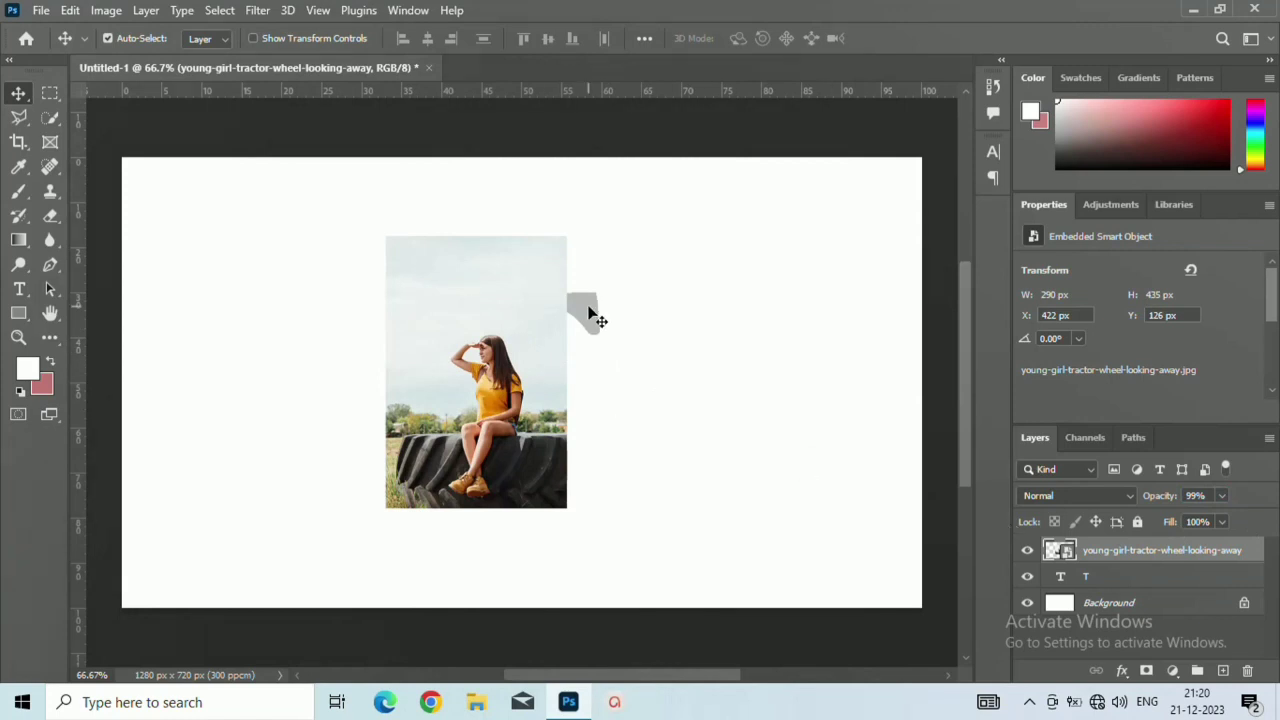
click(590, 310)
scroll(1154, 387, down, 1)
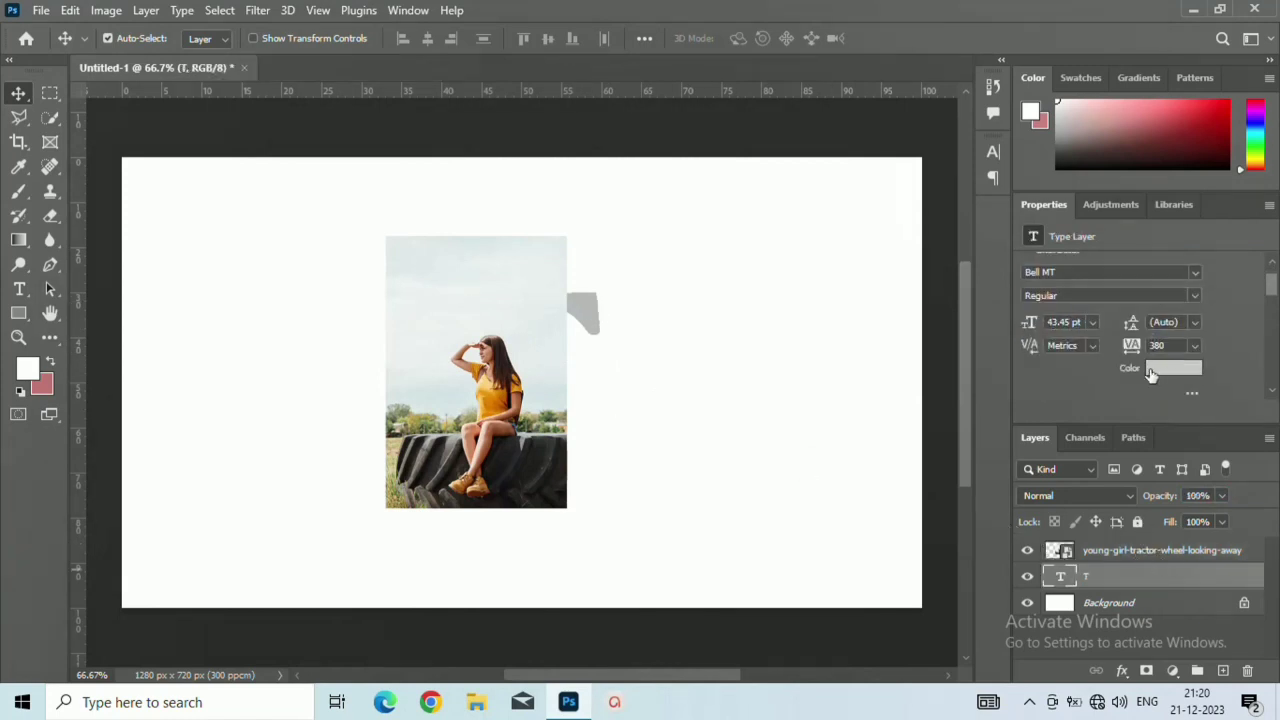
click(1151, 373)
click(556, 298)
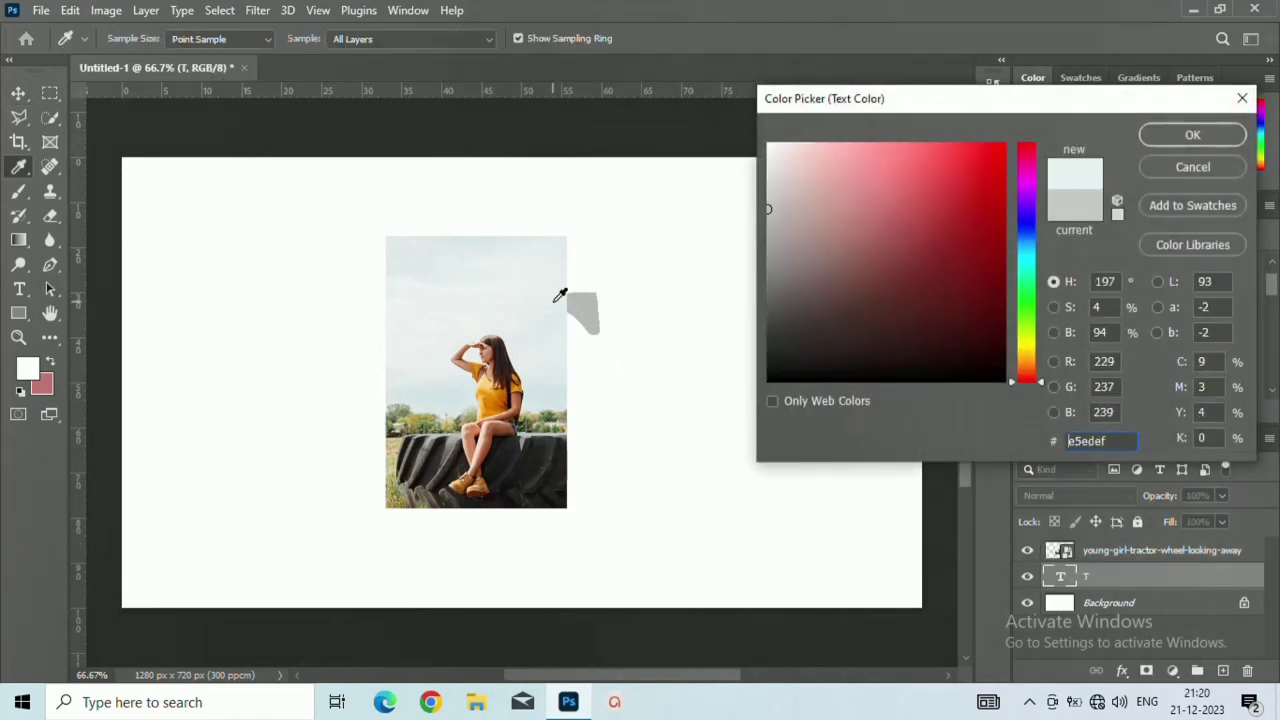
click(1190, 136)
- Clip the photo into the T and duplicate the photo layer
right_click(1113, 556)
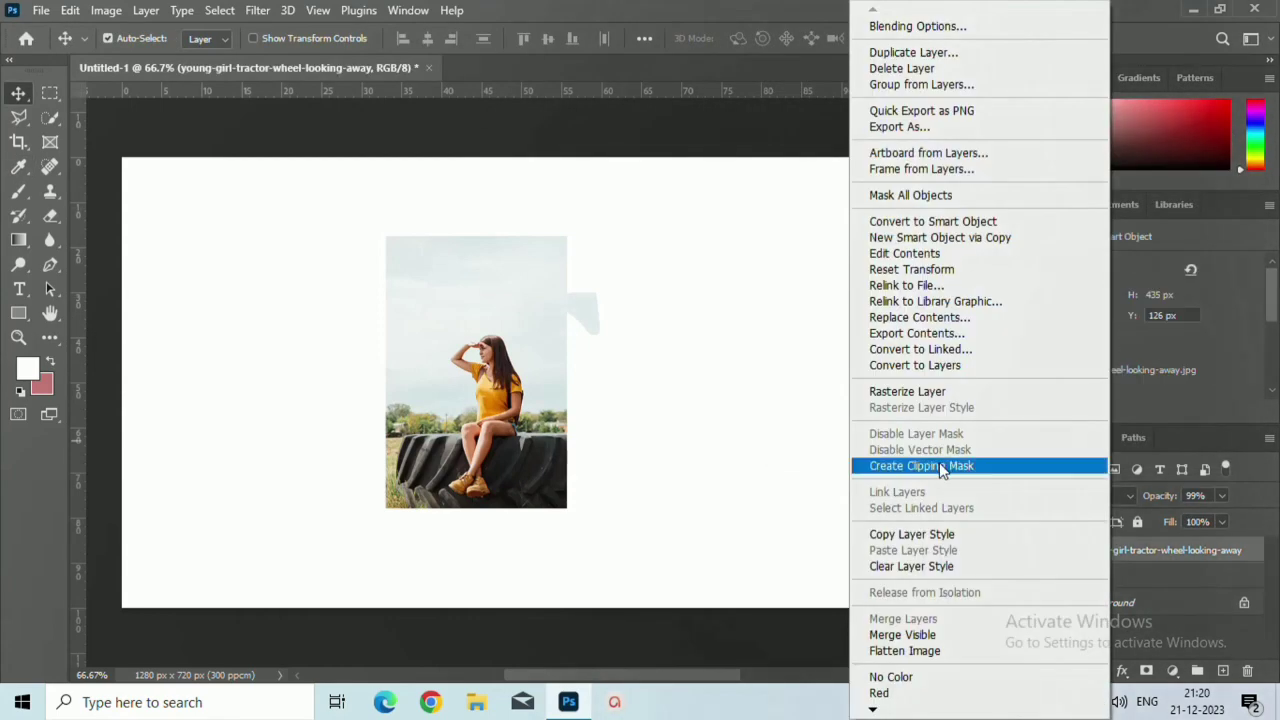
click(1017, 463)
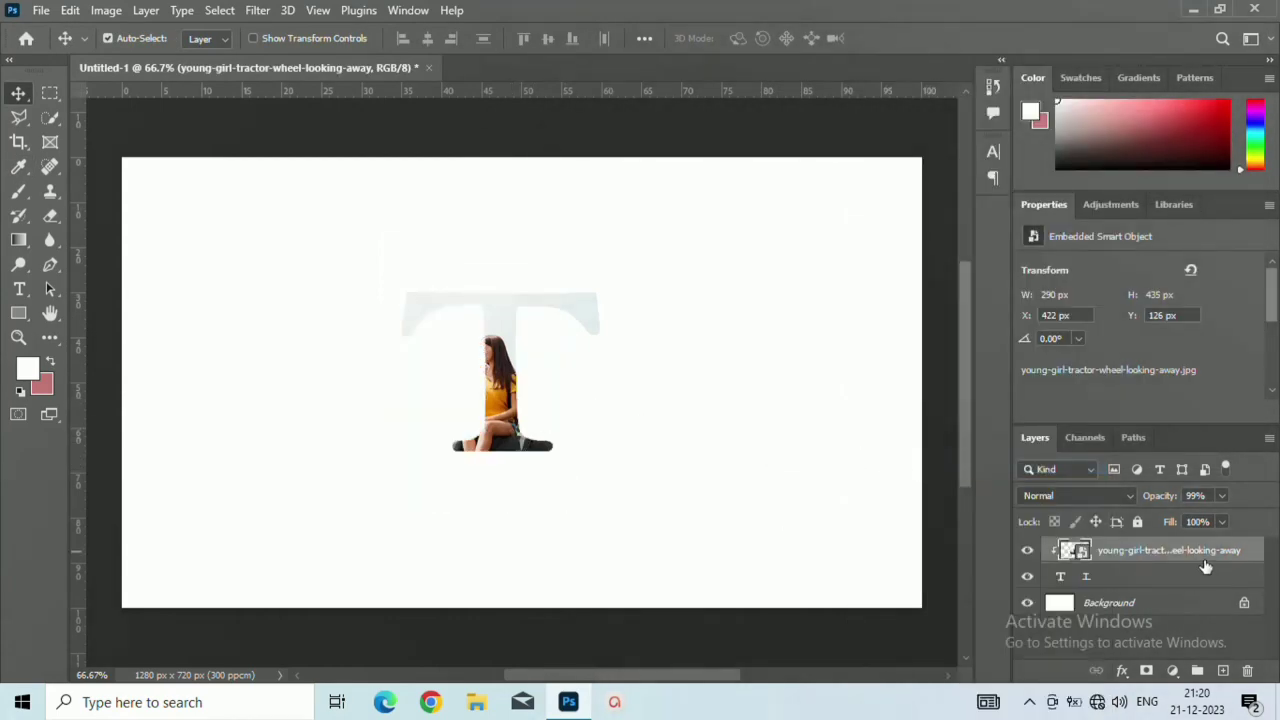
key(ctrl+j)
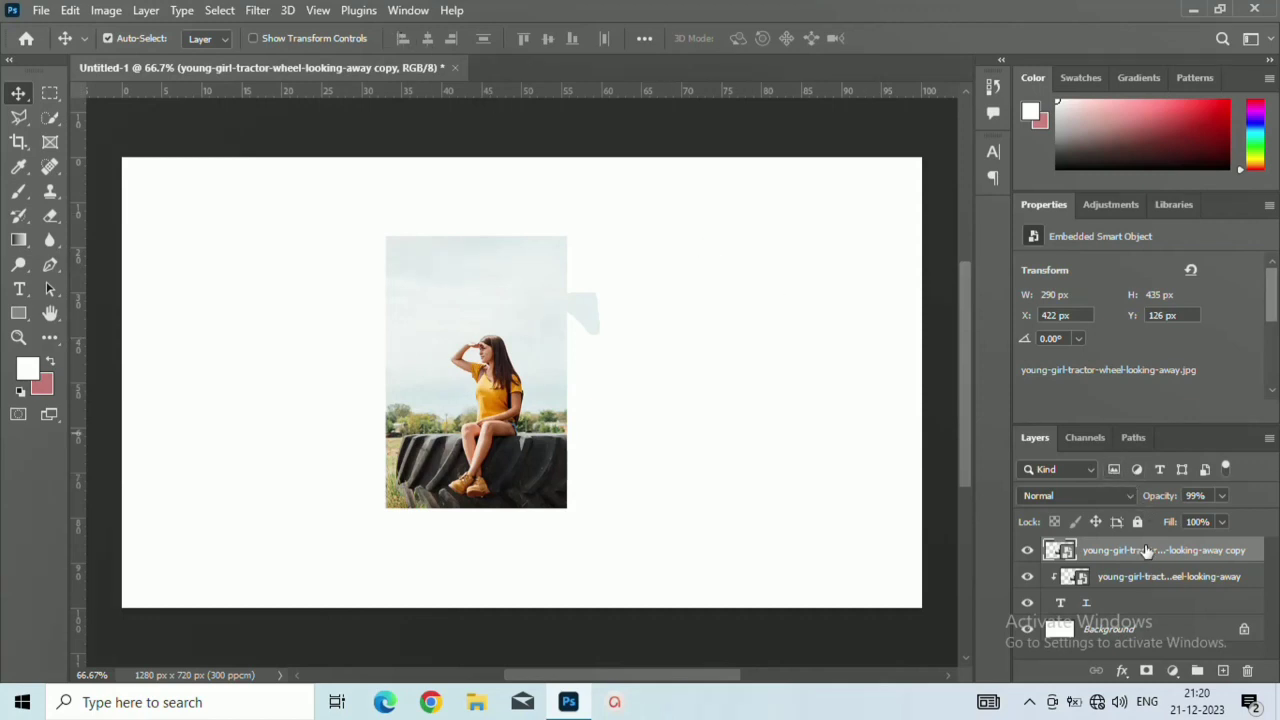
- Select the girl with Select Subject and mask the copy so only she shows
click(220, 11)
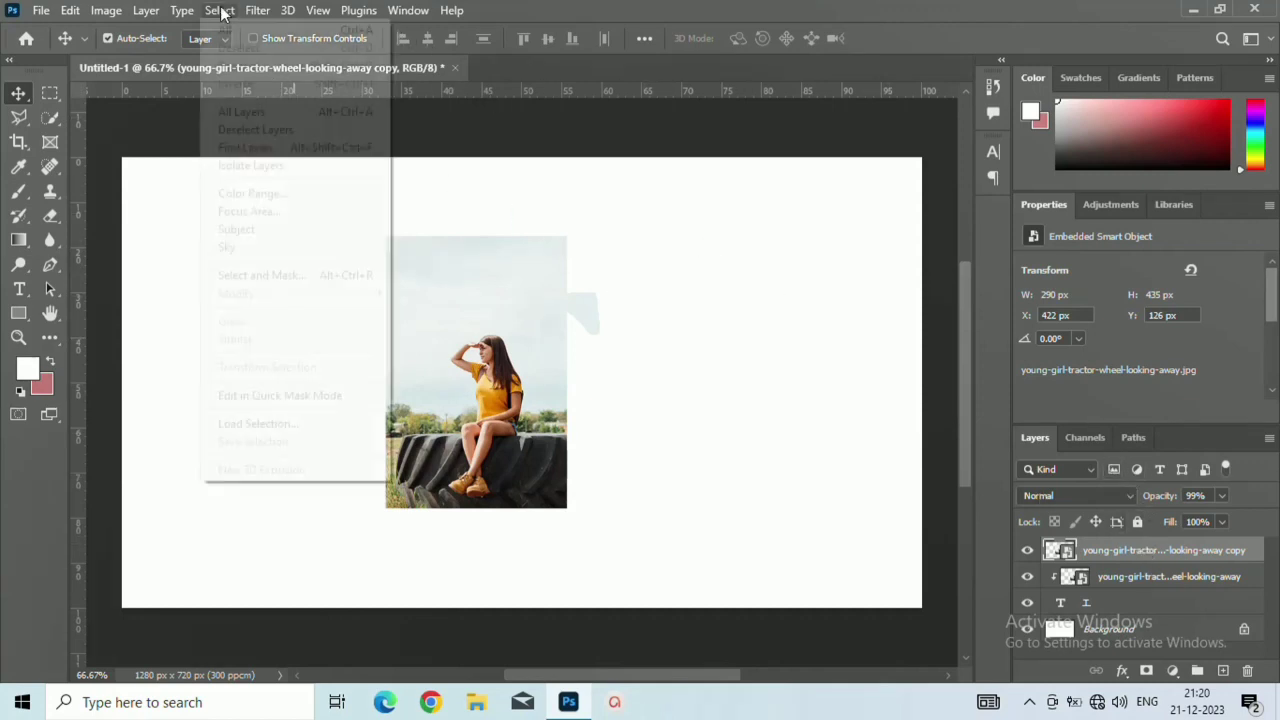
click(258, 232)
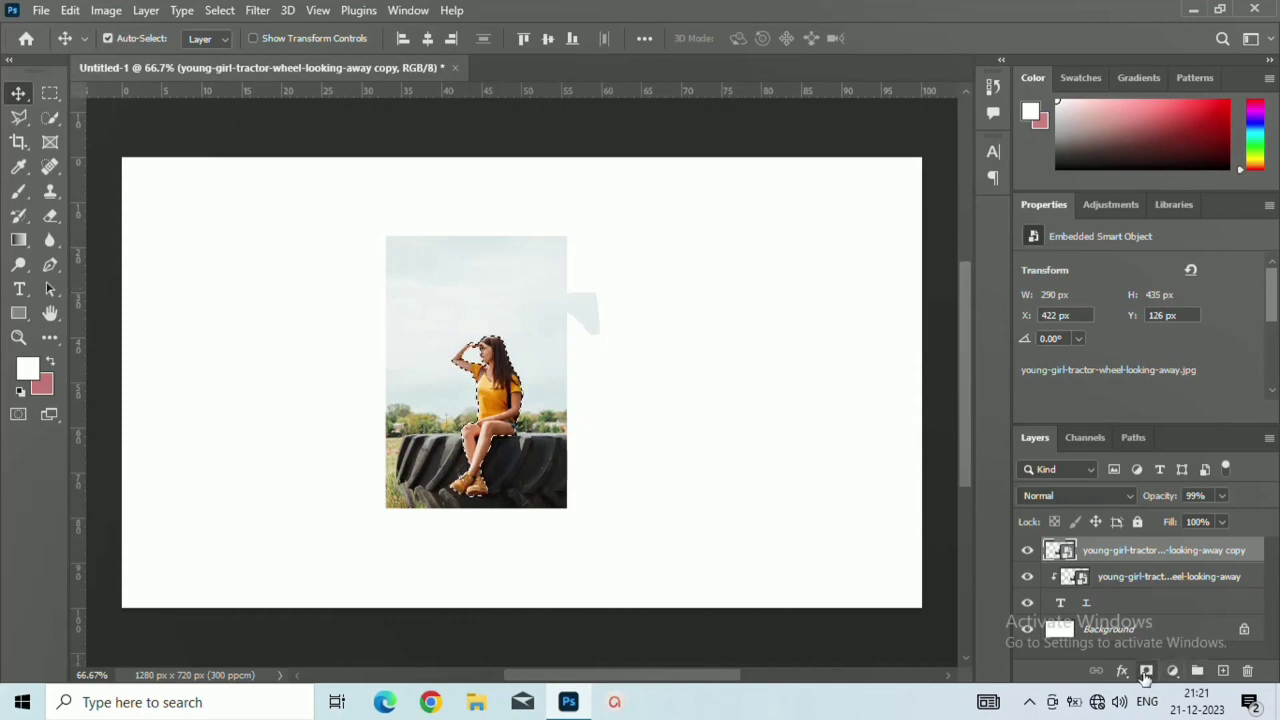
click(1146, 672)
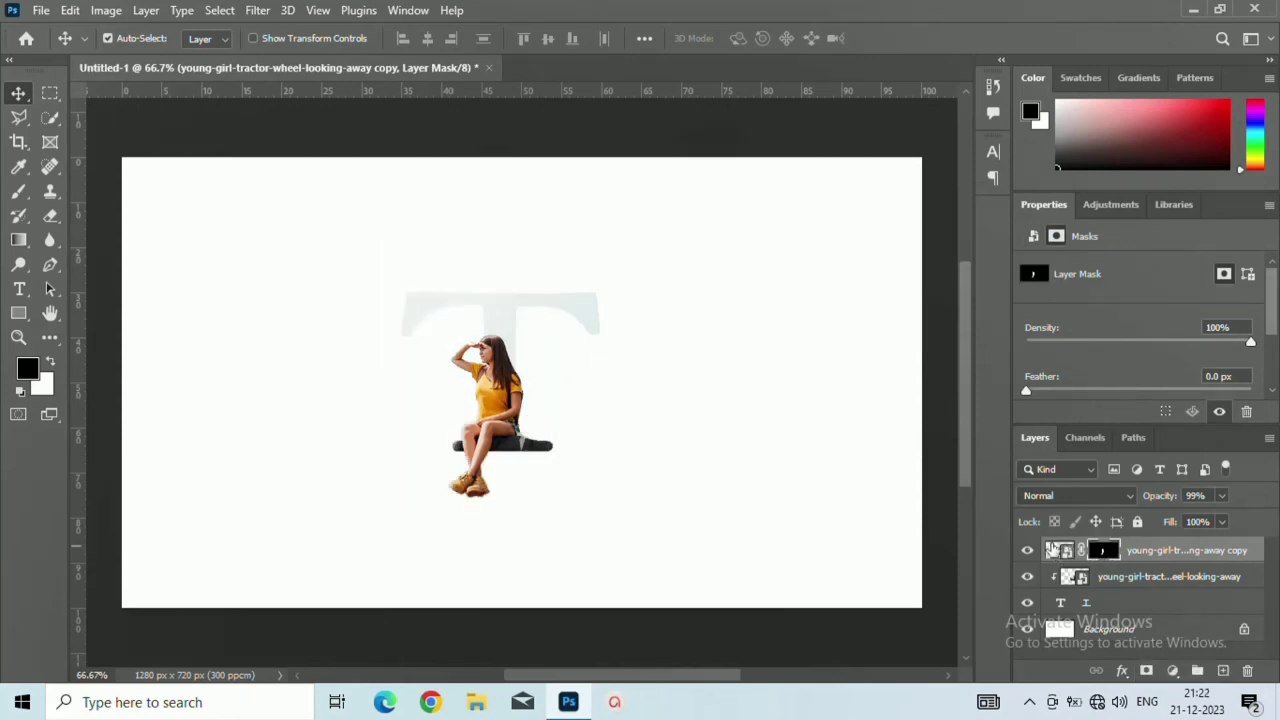
click(1118, 630)
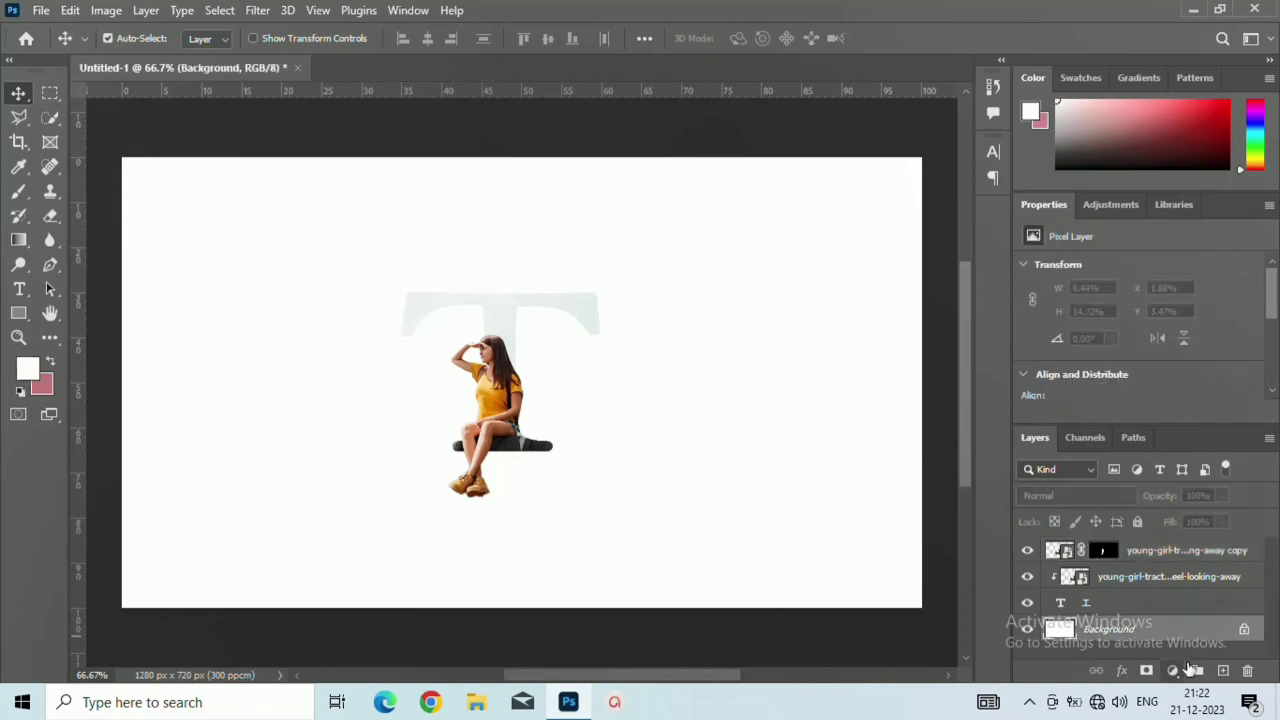
- Add a dark red 650000 Solid Color fill behind the design, plus an empty Layer 1 on top
click(1173, 671)
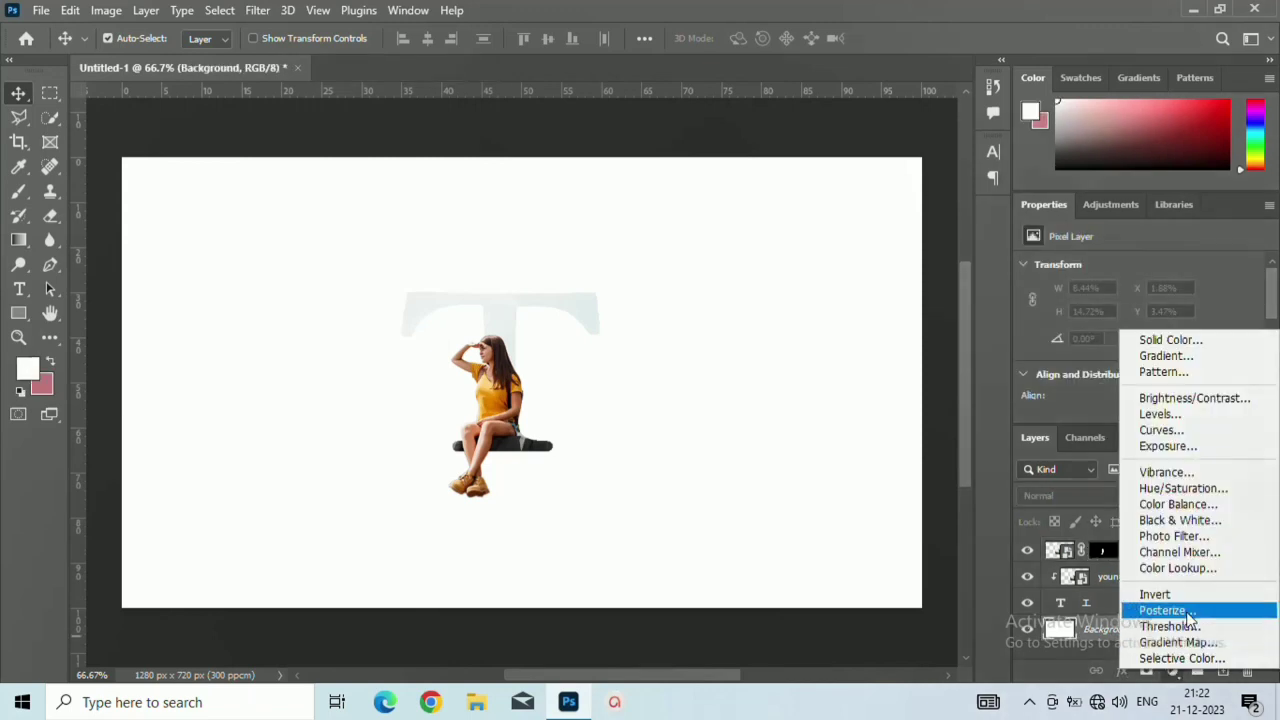
click(1165, 340)
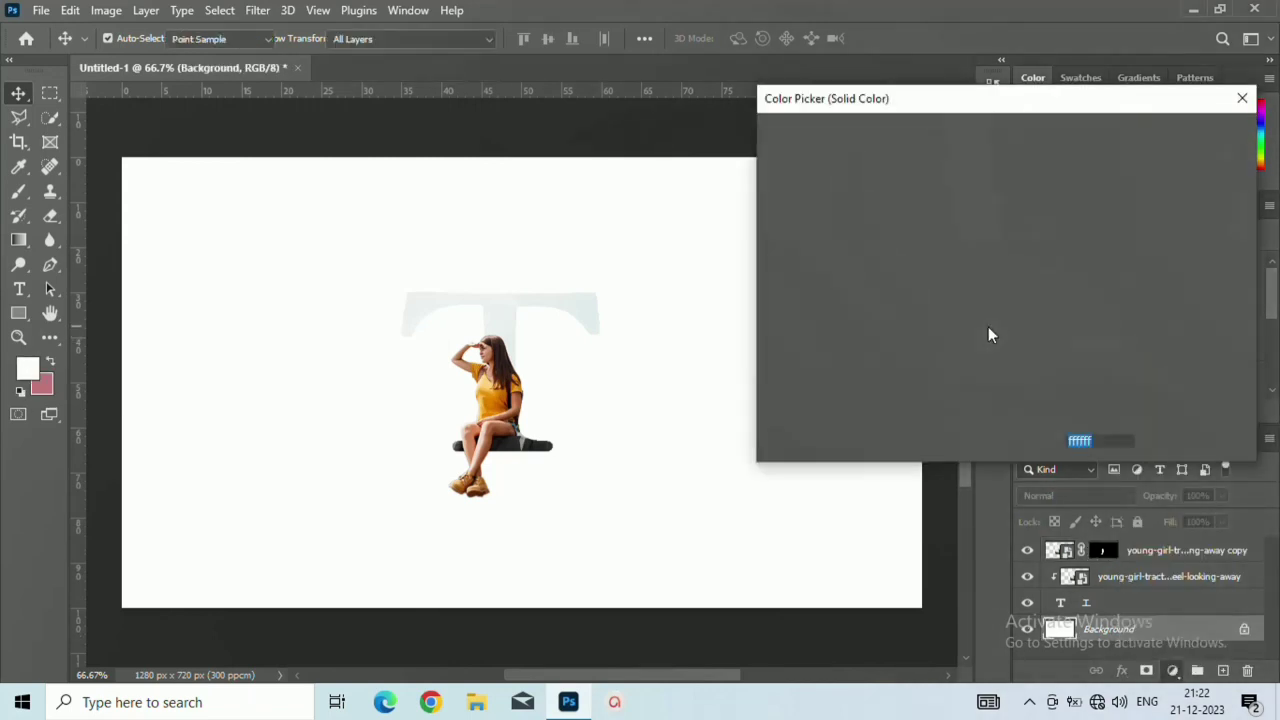
click(510, 392)
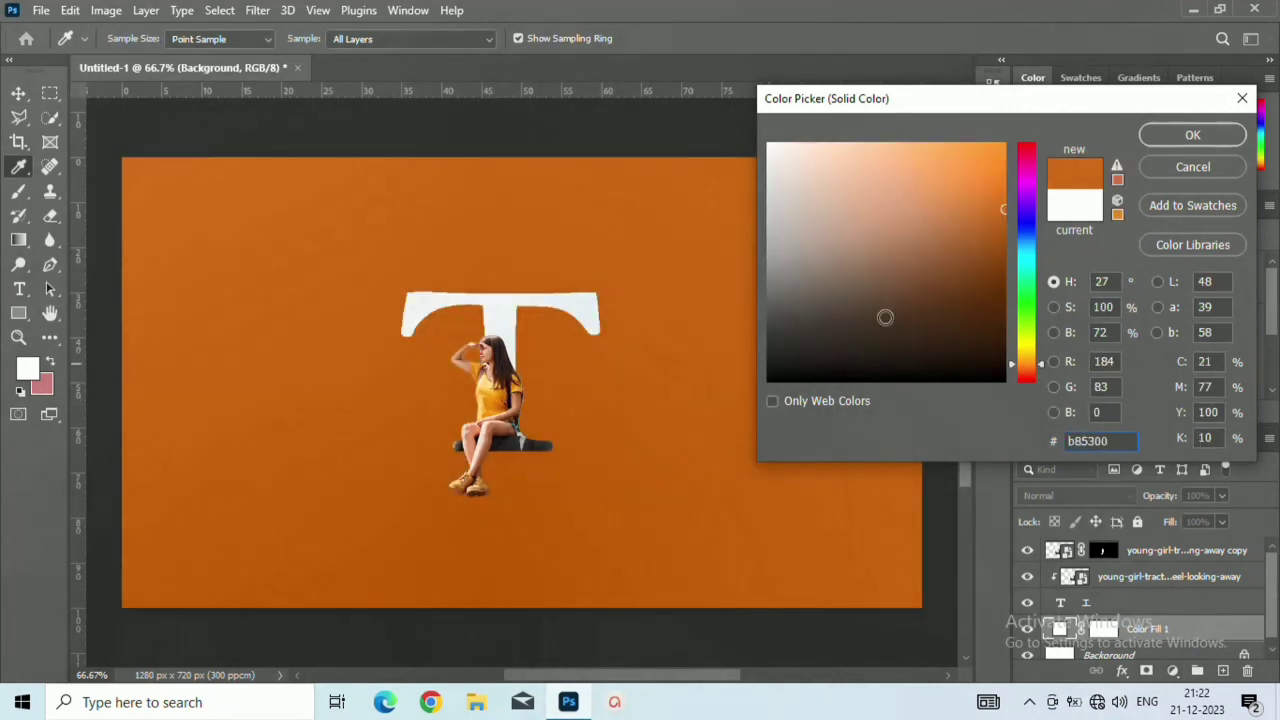
click(931, 240)
click(884, 280)
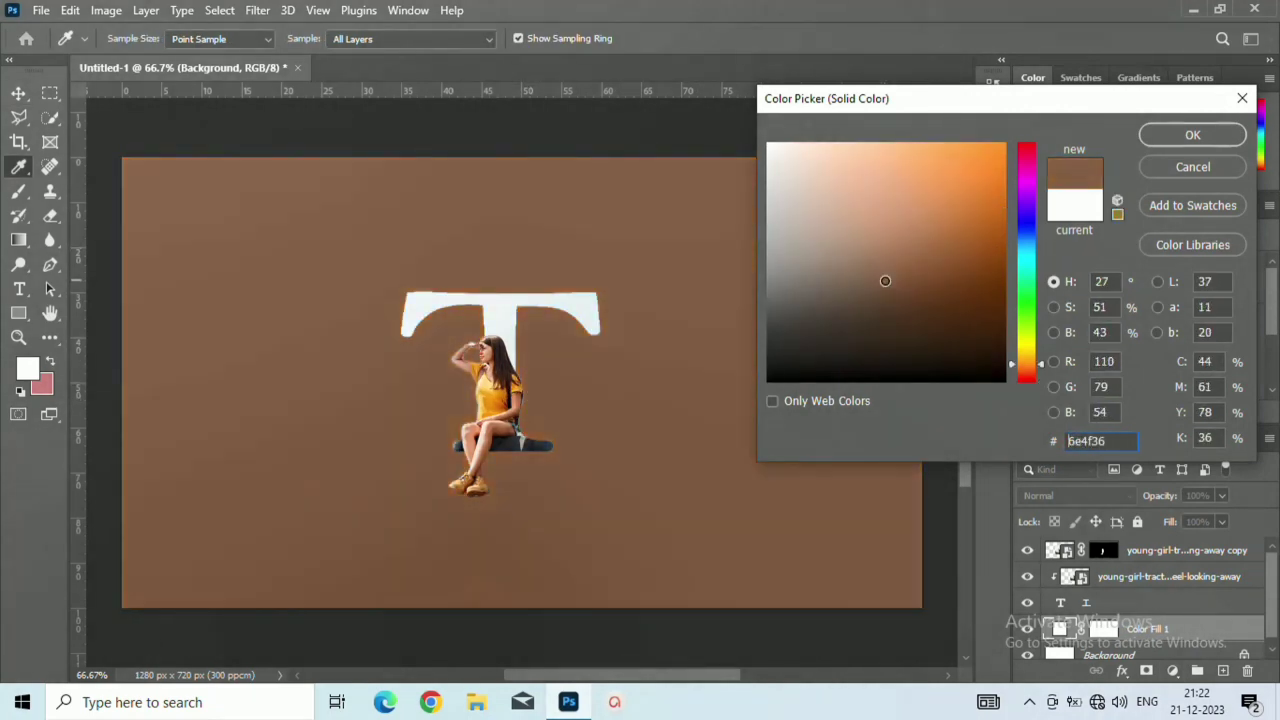
click(1030, 147)
drag(985, 165, 1041, 296)
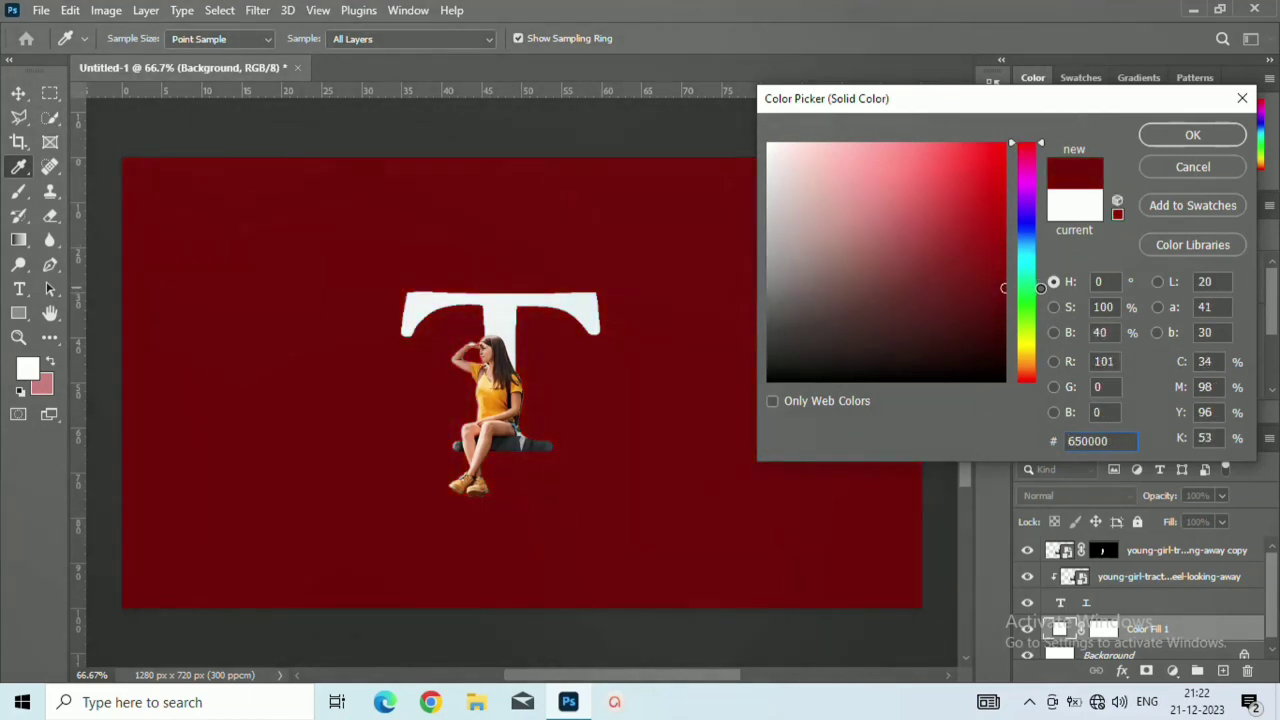
click(1213, 135)
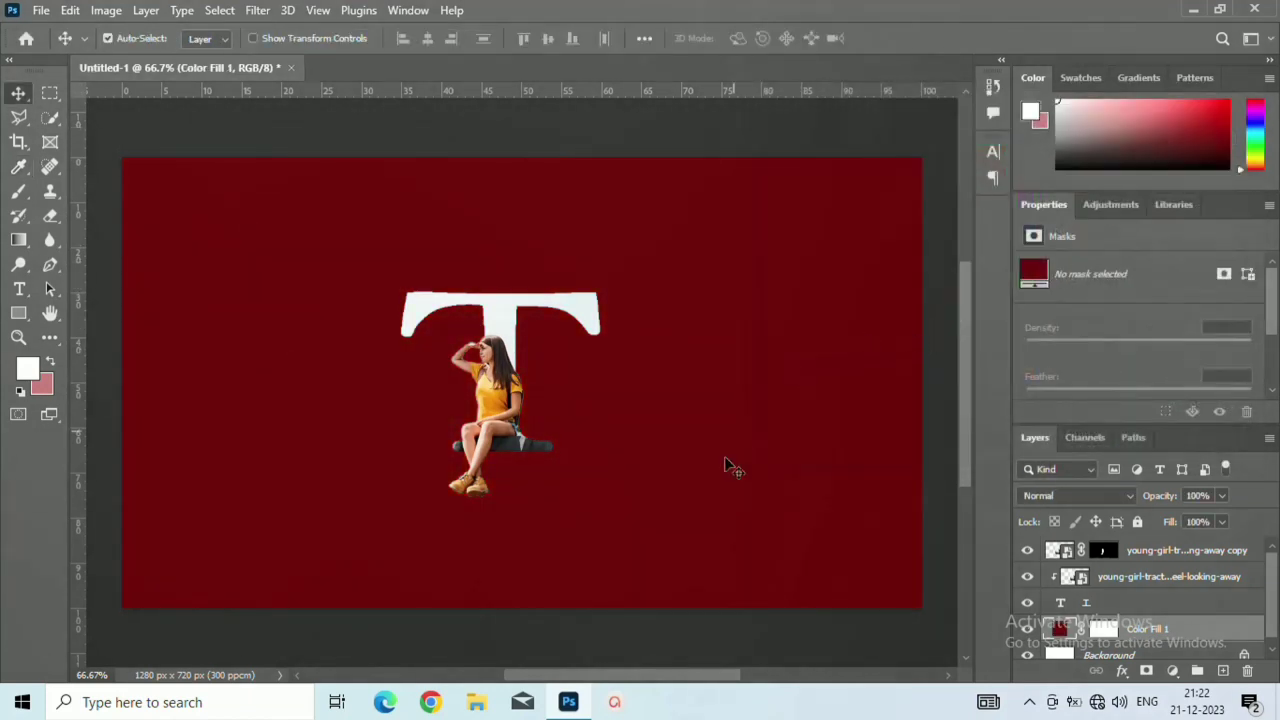
click(1203, 553)
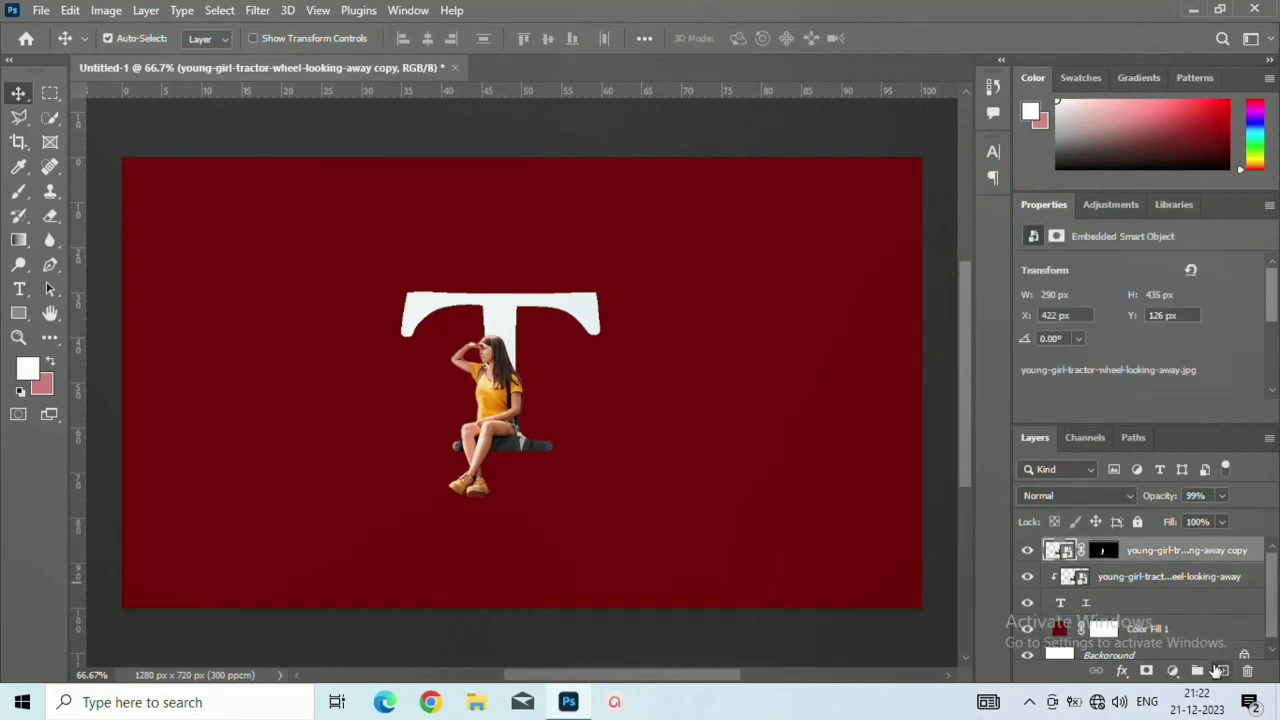
click(1222, 670)
- Add a 2 pt Bell MT LETTER caption with 660 tracking, centred just above the T
click(19, 289)
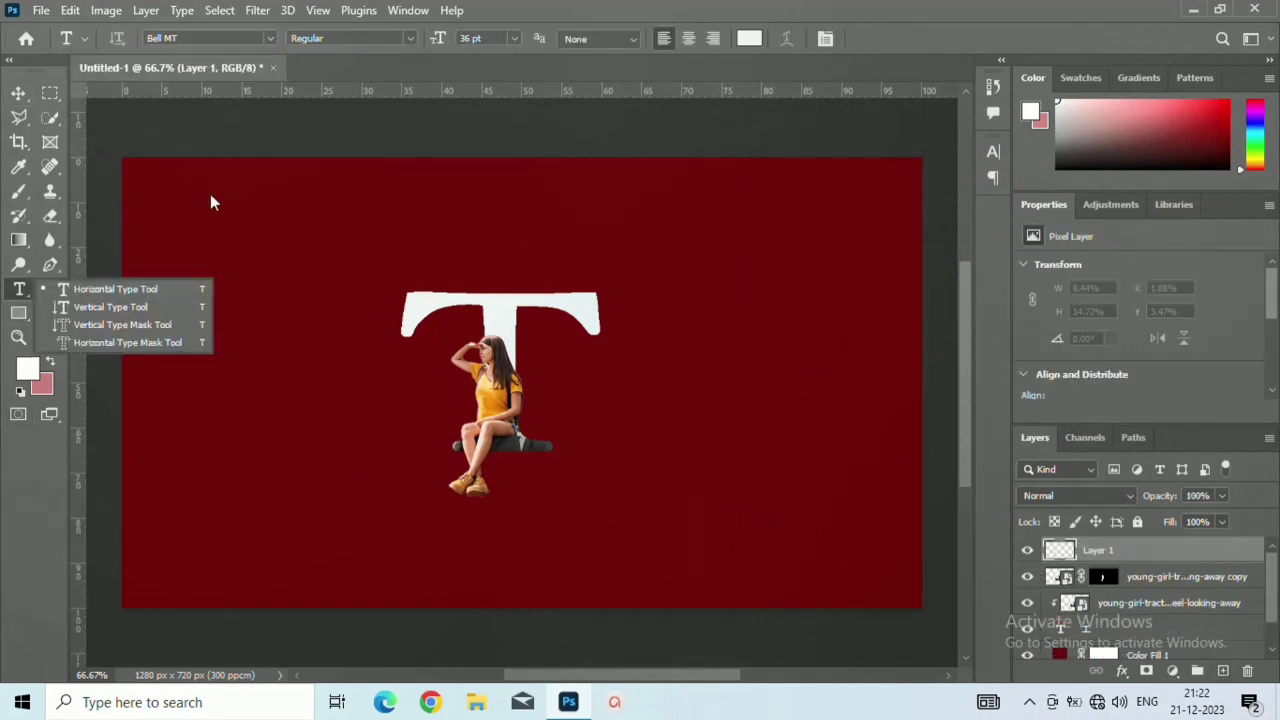
drag(441, 38, 409, 70)
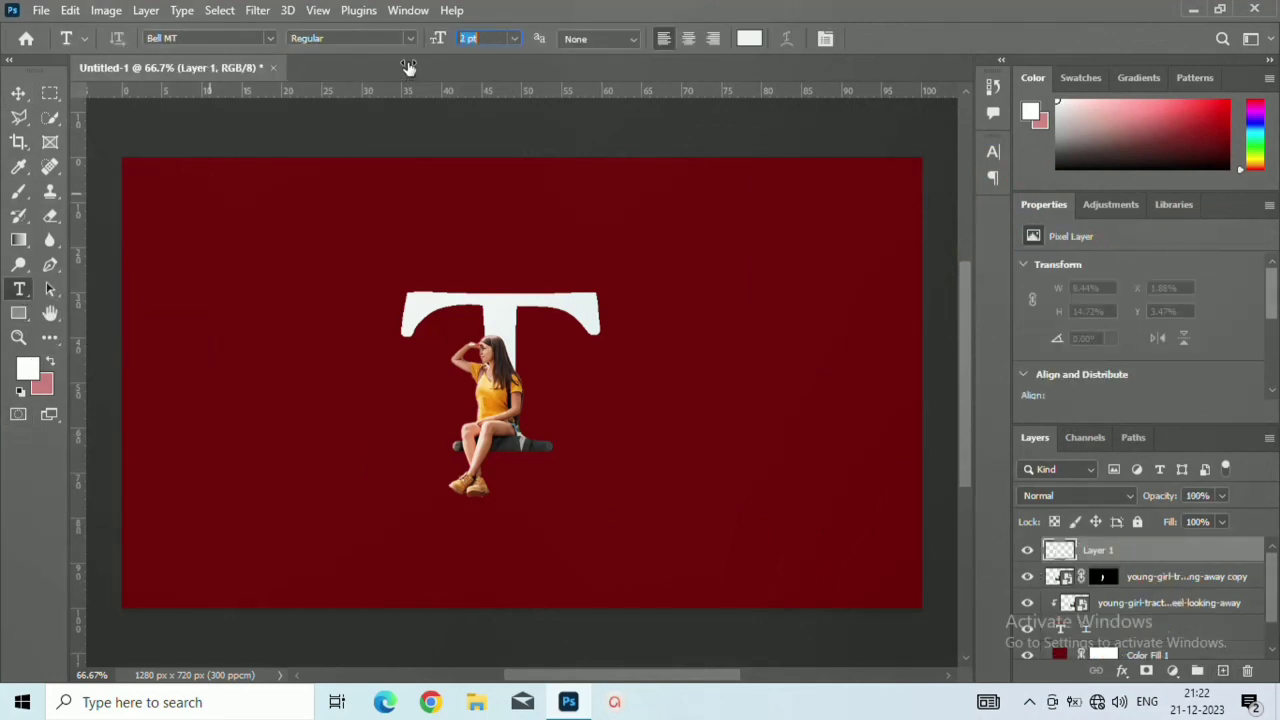
click(352, 210)
text(LETTER)
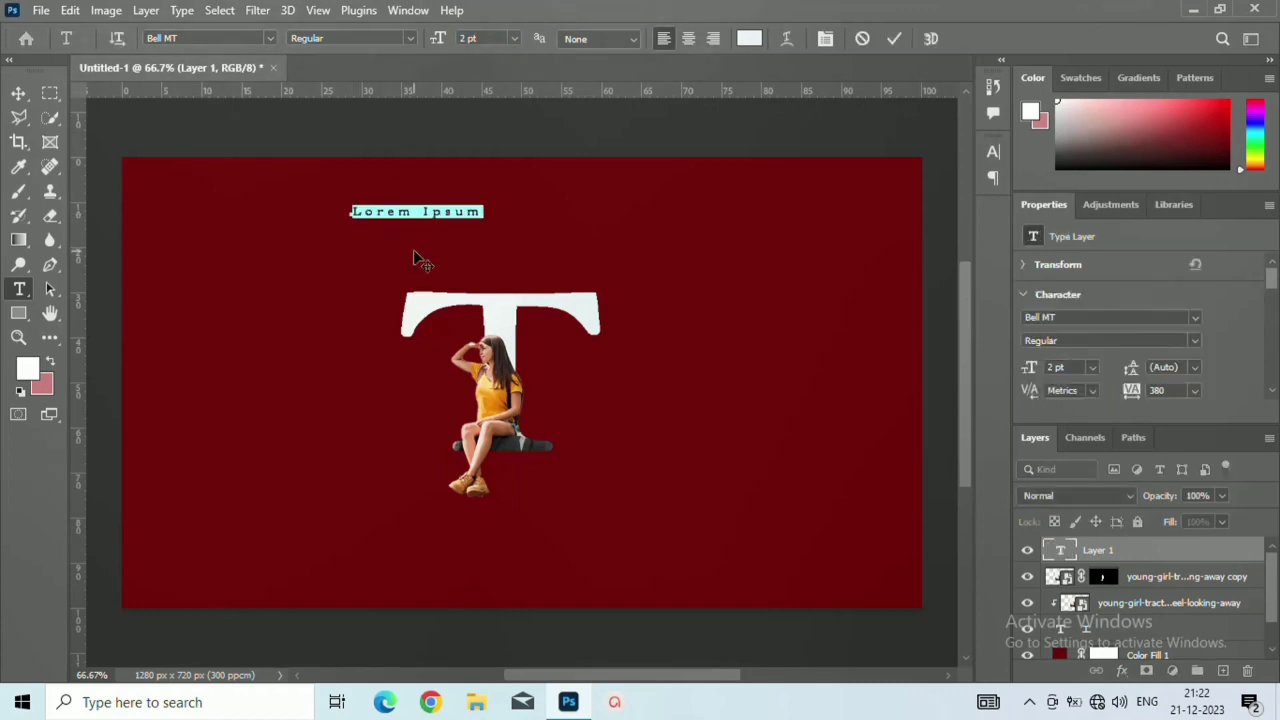
click(894, 38)
click(18, 93)
drag(365, 212, 449, 263)
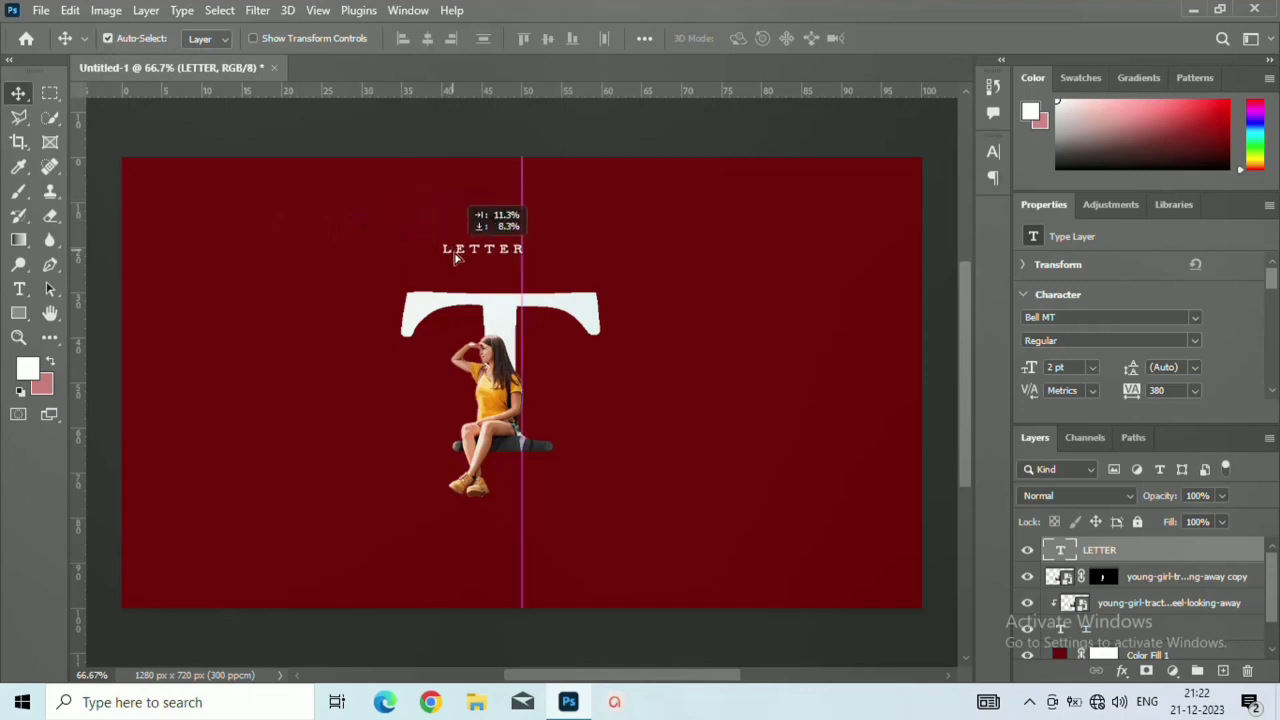
drag(1131, 390, 1160, 392)
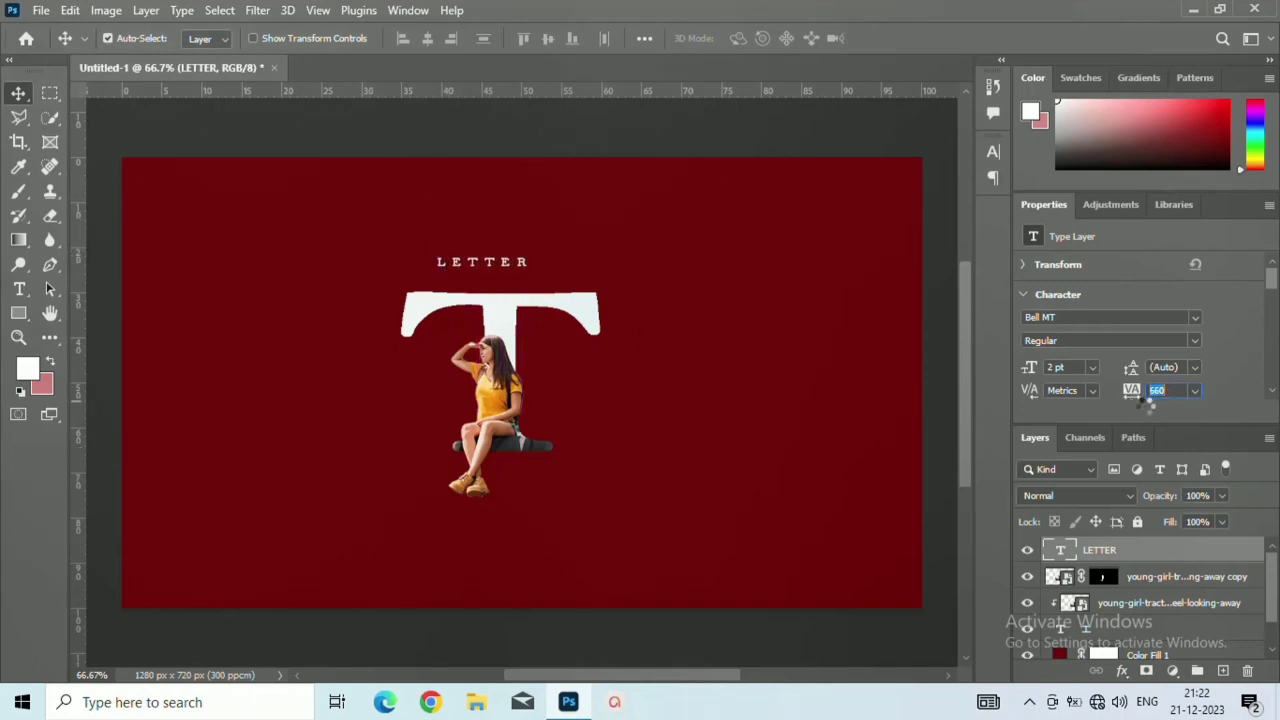
mouse_move(532, 275)
mouse_down()
mouse_move(530, 254)
mouse_move(548, 283)
mouse_move(508, 548)
mouse_up()
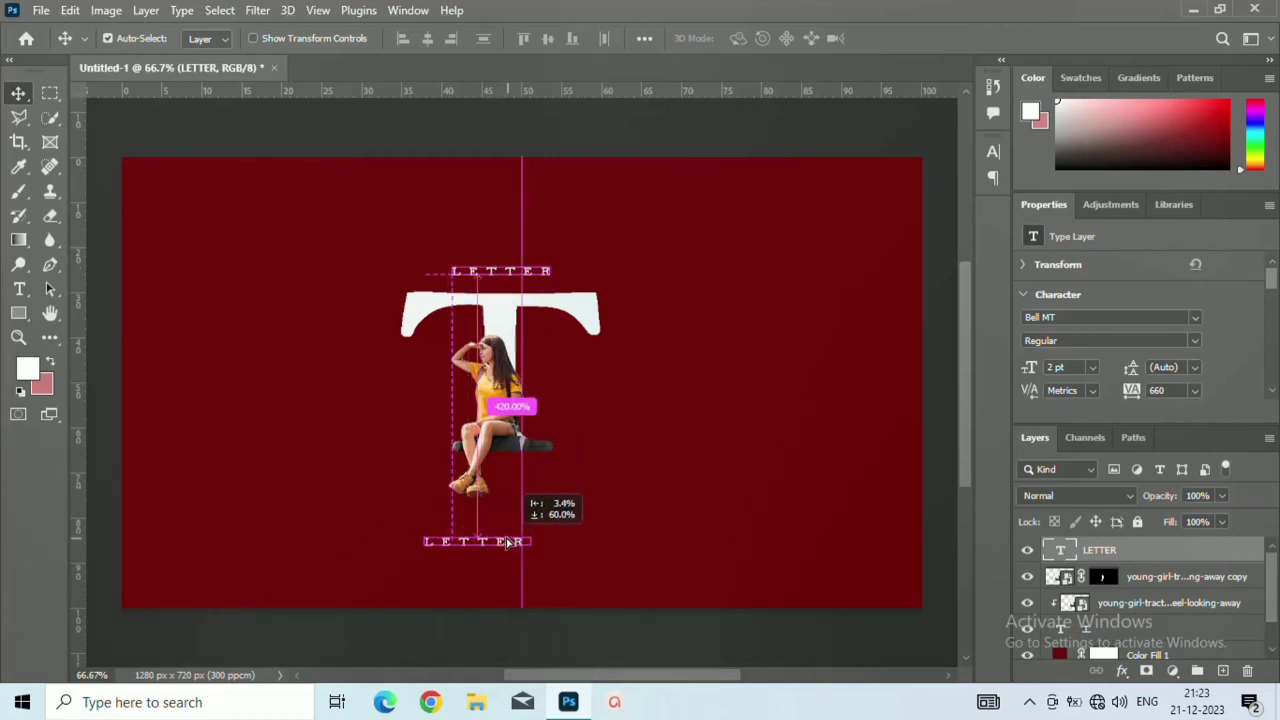
- Copy LETTER below the girl, retype it as PORTRAIT and centre it under the T
click(508, 551)
double_click(500, 543)
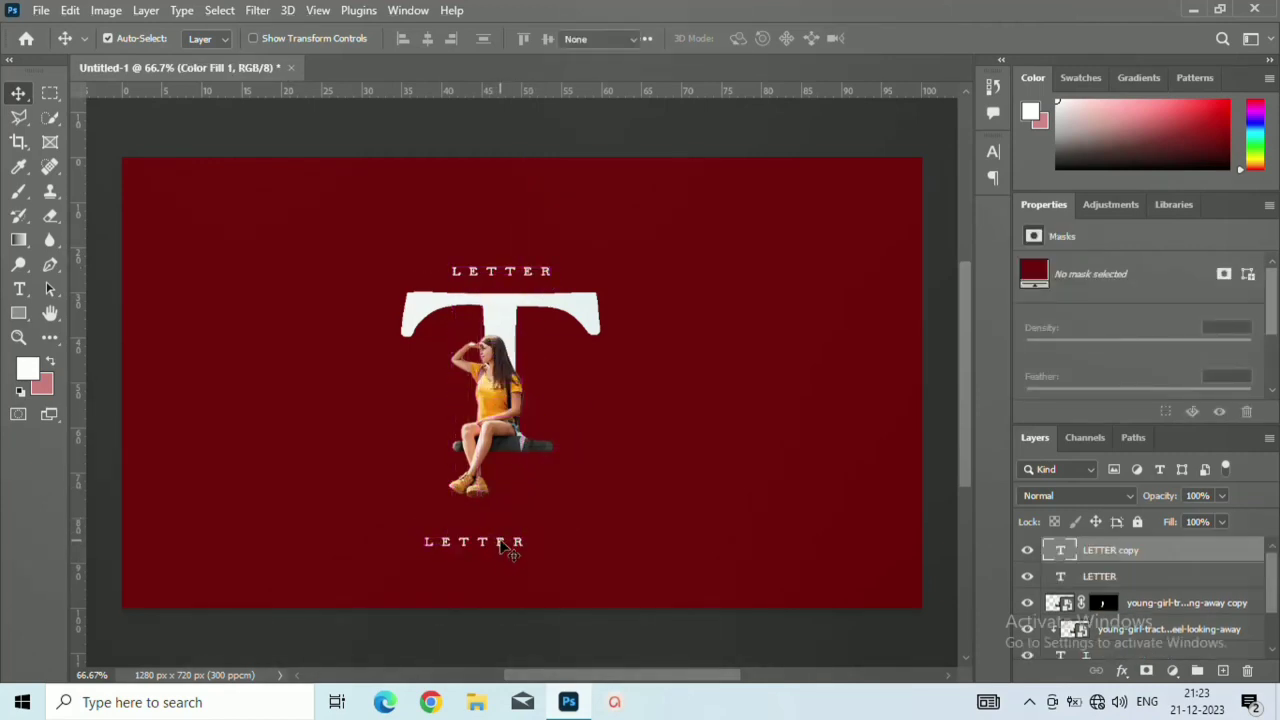
text(an)
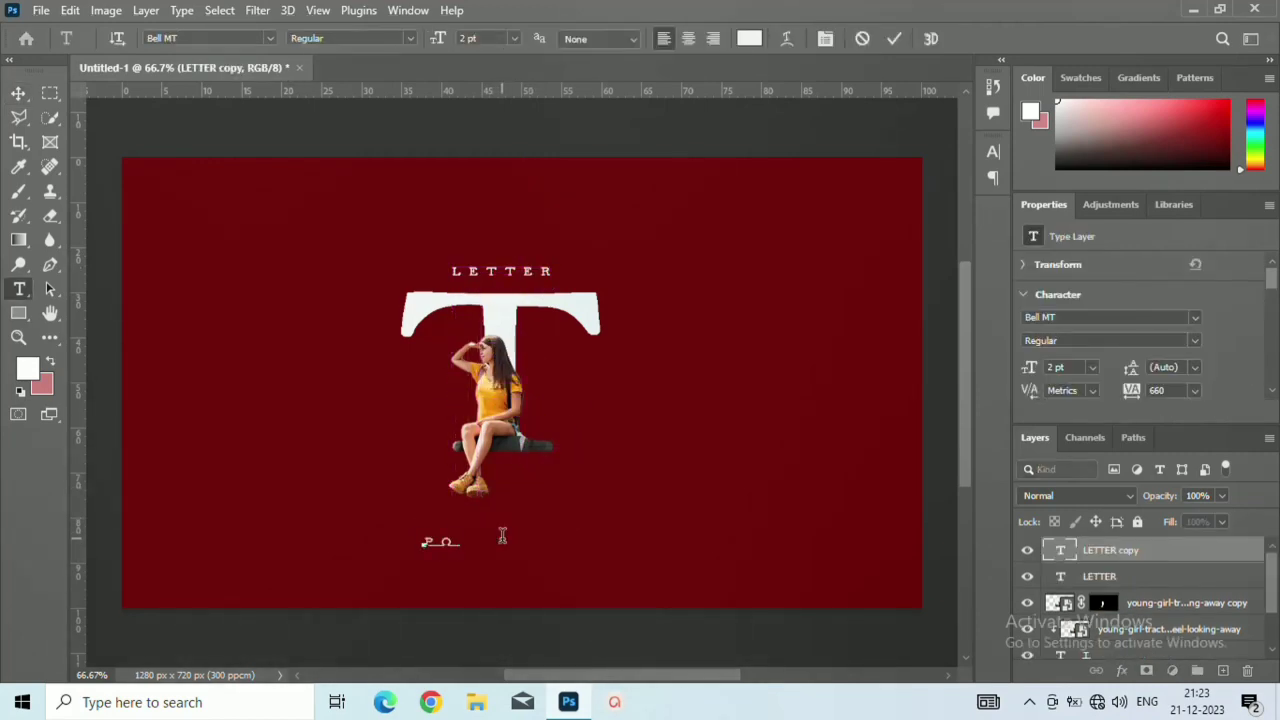
text(IT)
click(892, 38)
key(v)
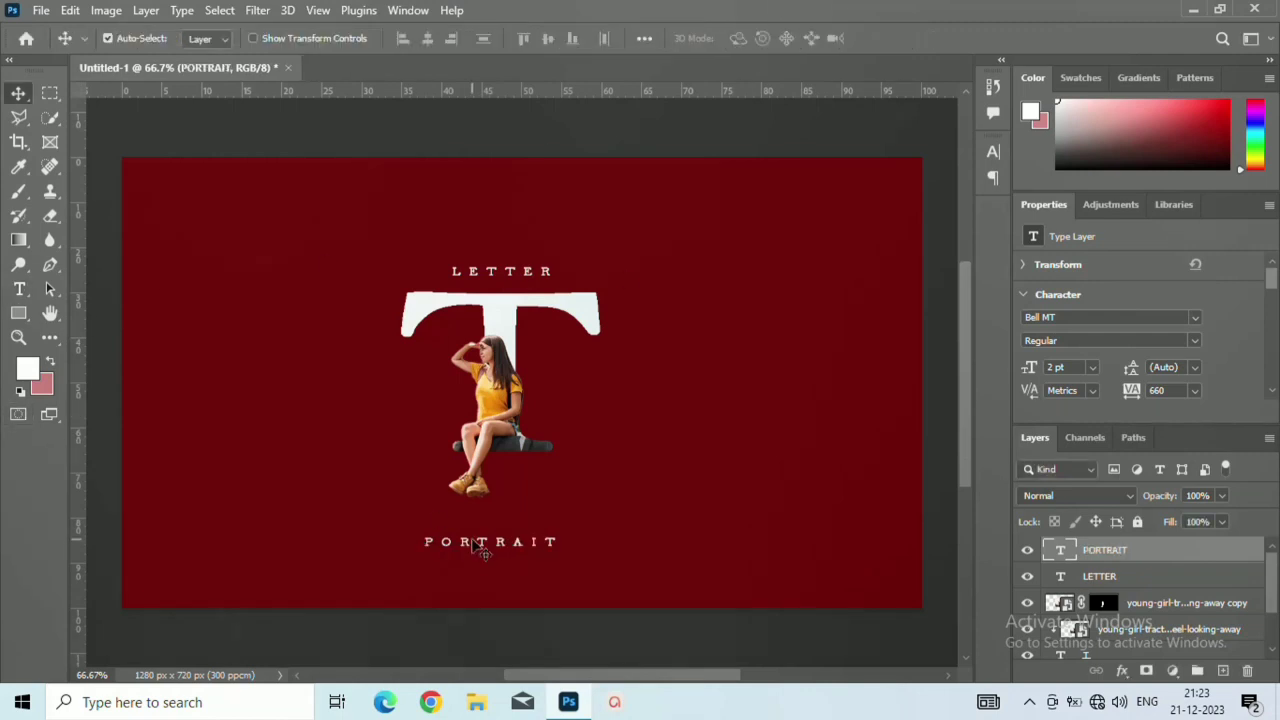
drag(480, 545, 480, 537)
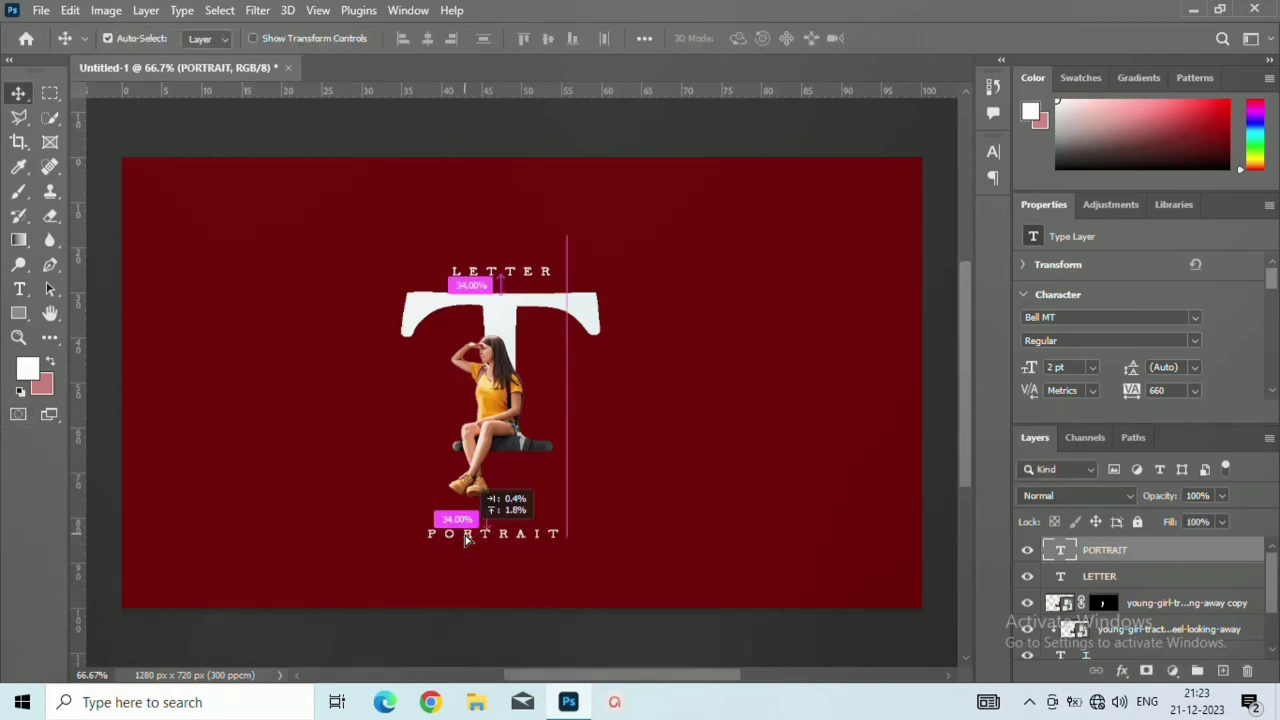
click(41, 10)
click(620, 458)
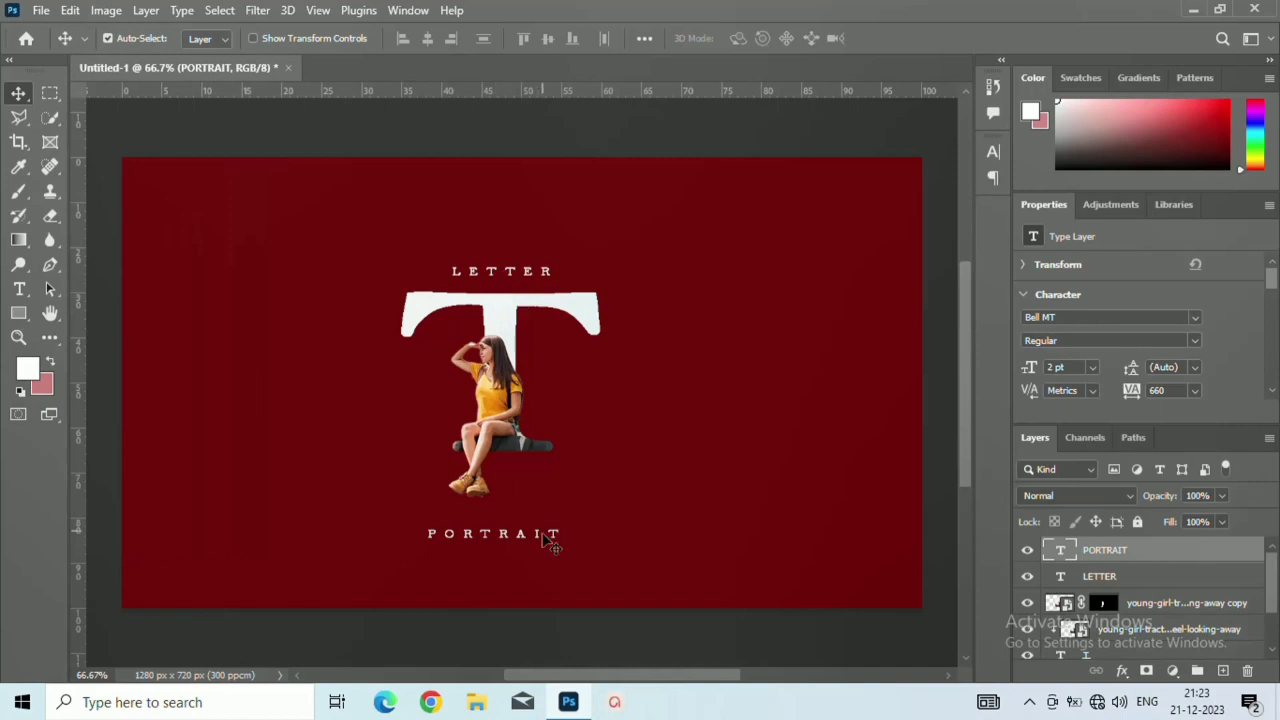
scroll(1141, 629, down, 2)
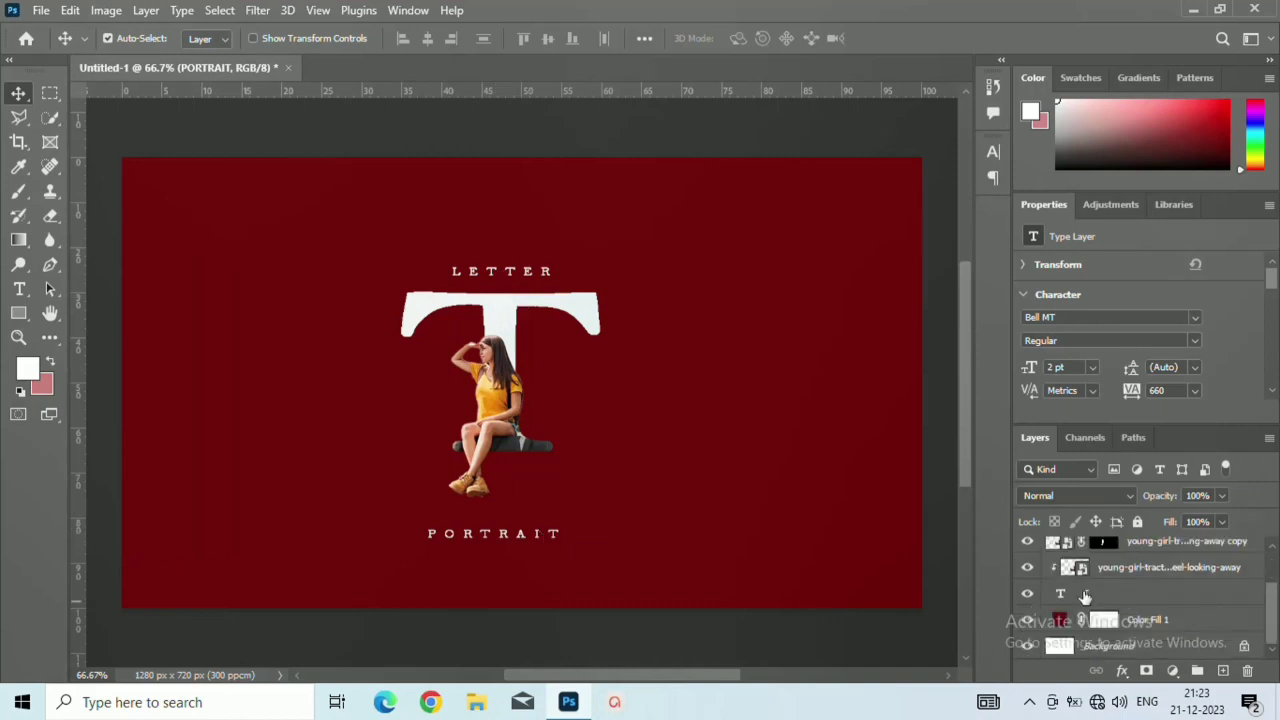
- Give the T layer a 3 px outside stroke in light grey d8d8d8
click(1110, 598)
click(1124, 671)
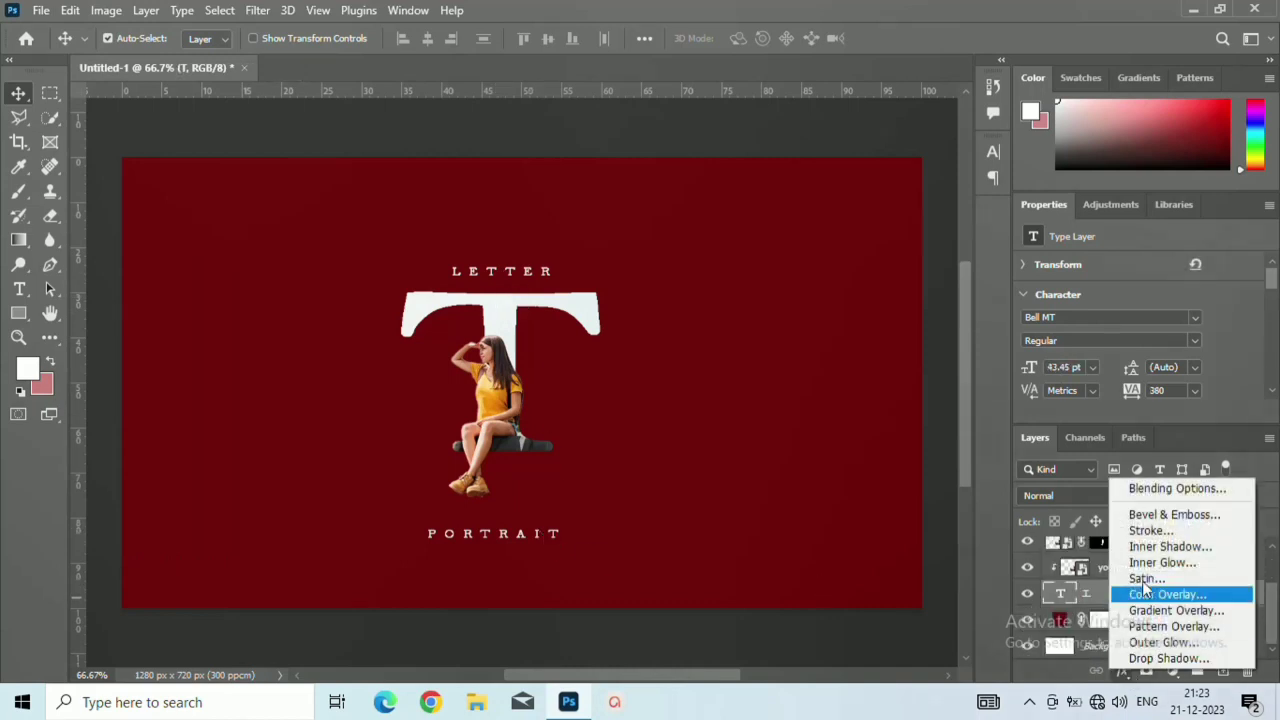
click(1145, 497)
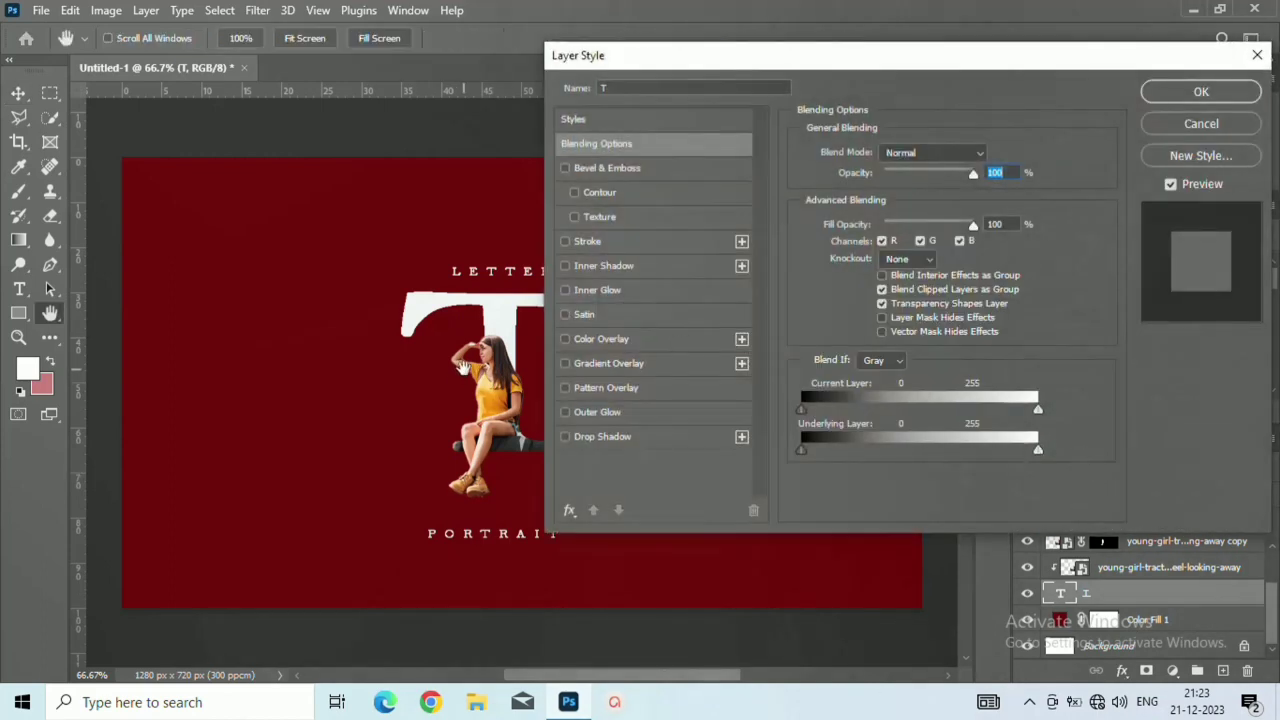
drag(462, 369, 427, 349)
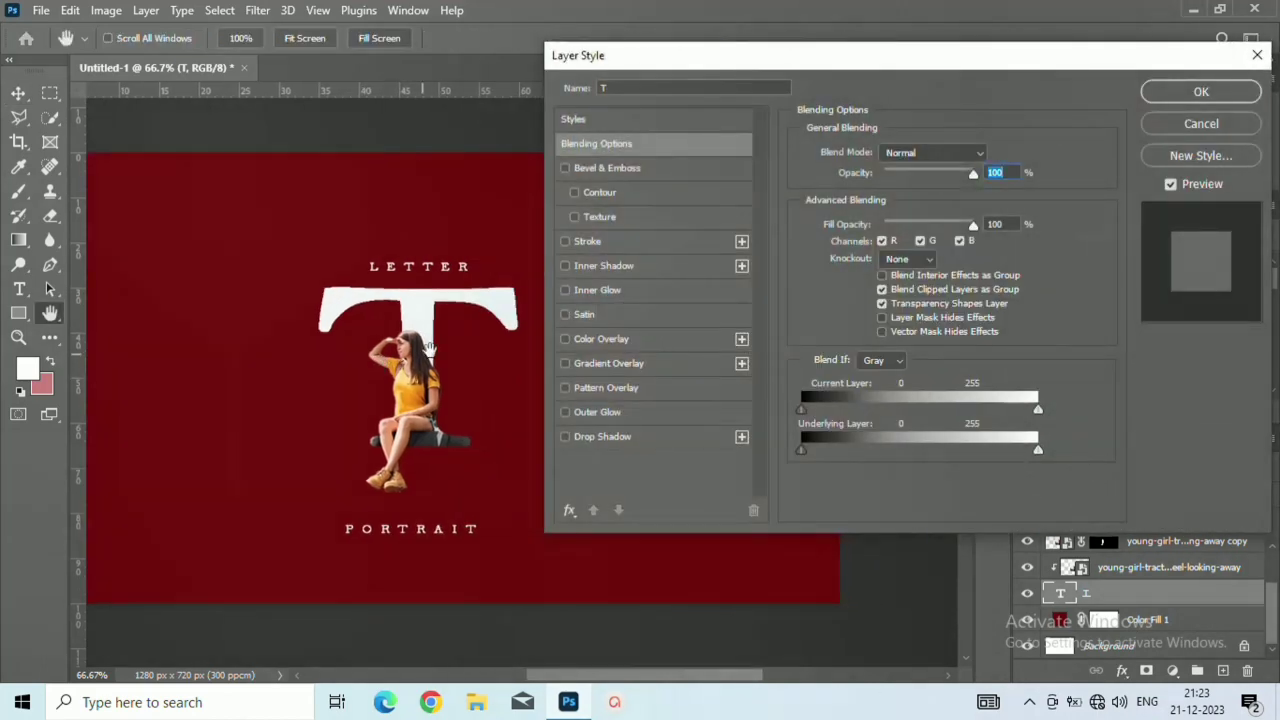
click(572, 240)
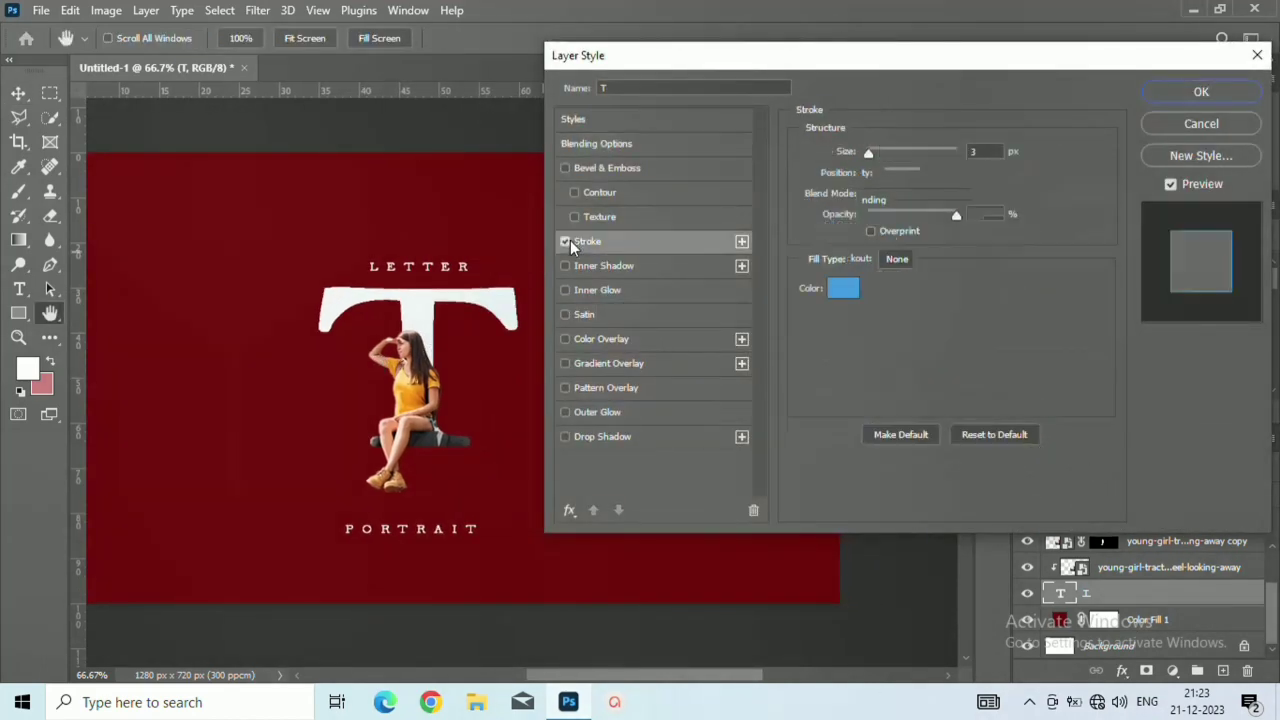
click(843, 296)
drag(790, 185, 712, 180)
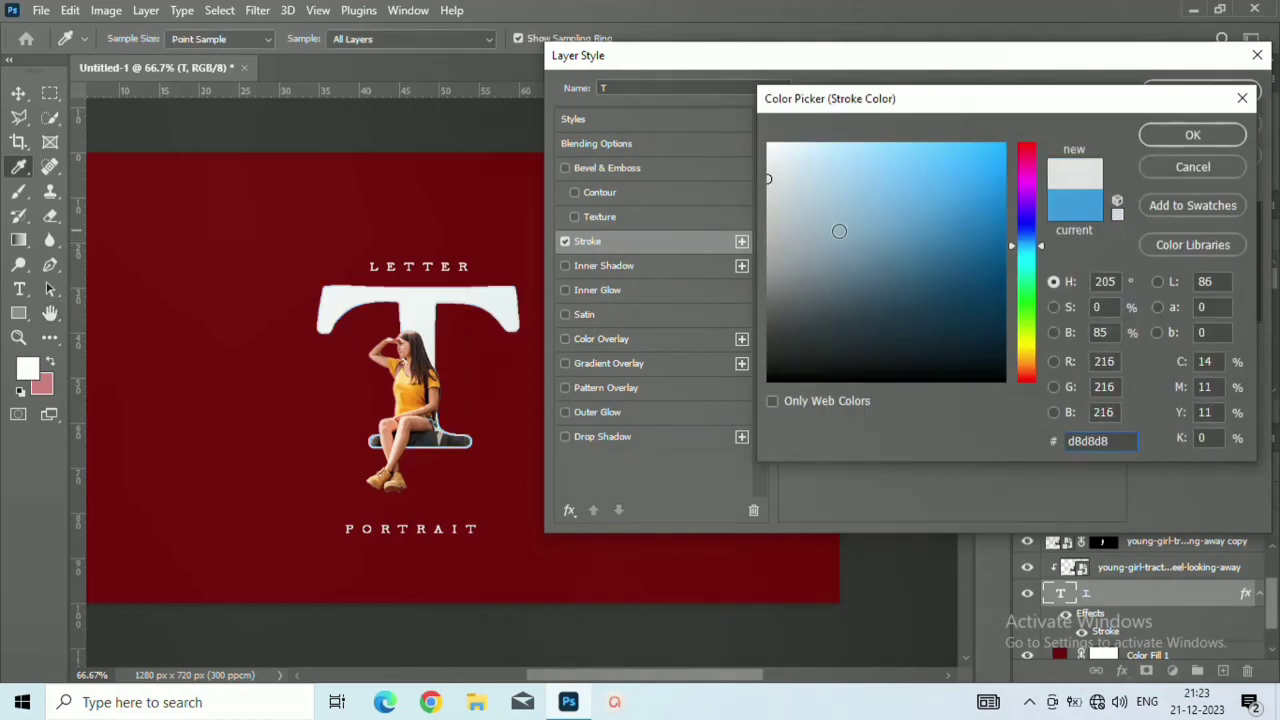
click(1171, 135)
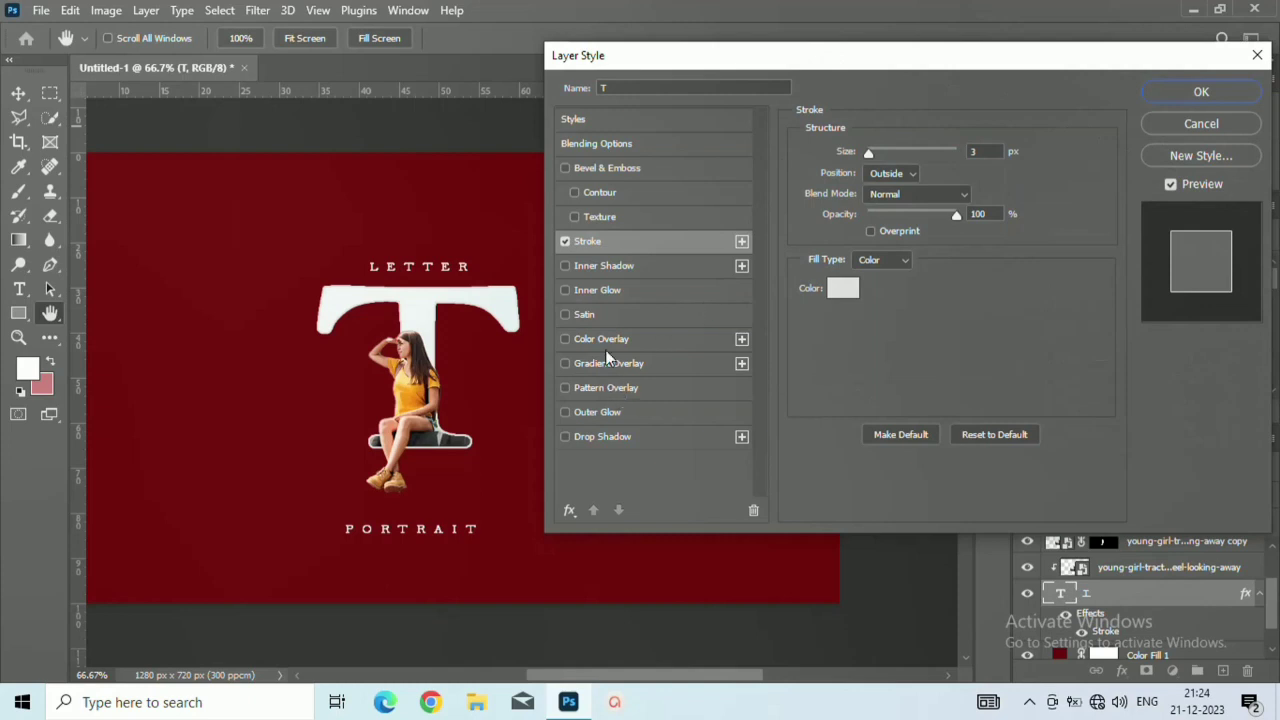
- Apply a black drop shadow (73°, 10 px distance, 33% opacity, 4 px size) alongside the T's stroke
click(614, 437)
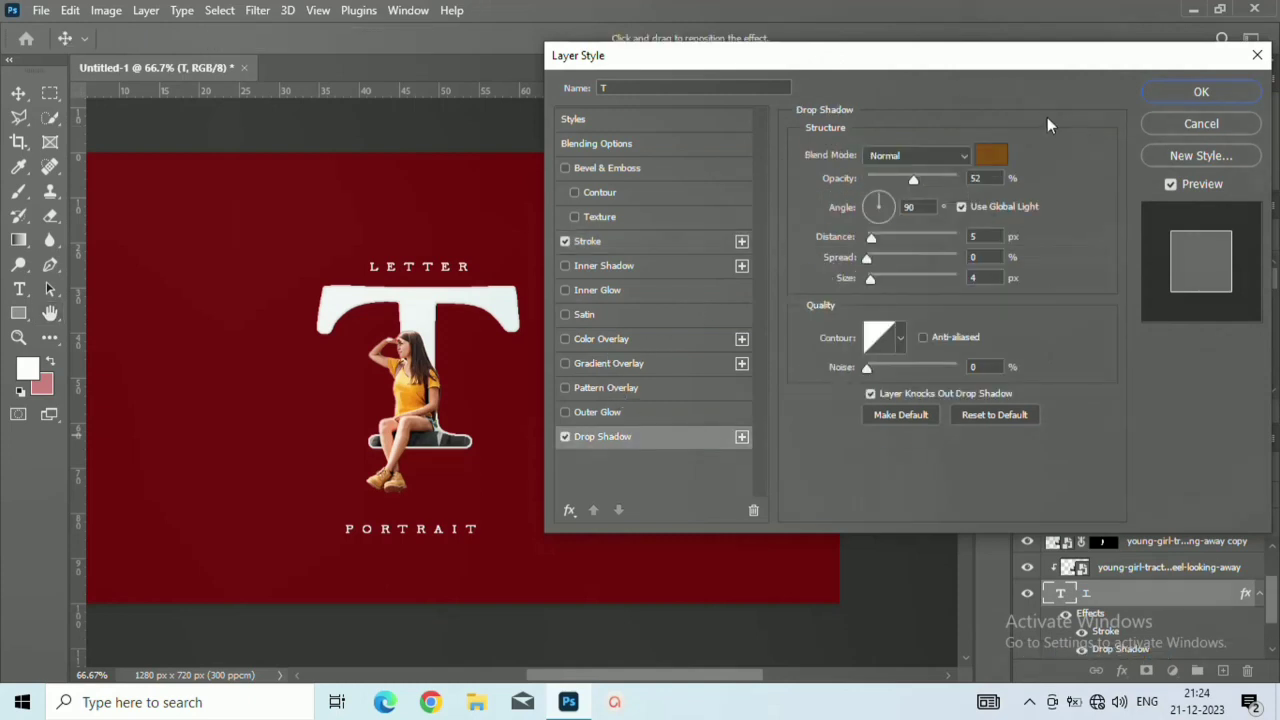
click(993, 157)
click(1004, 380)
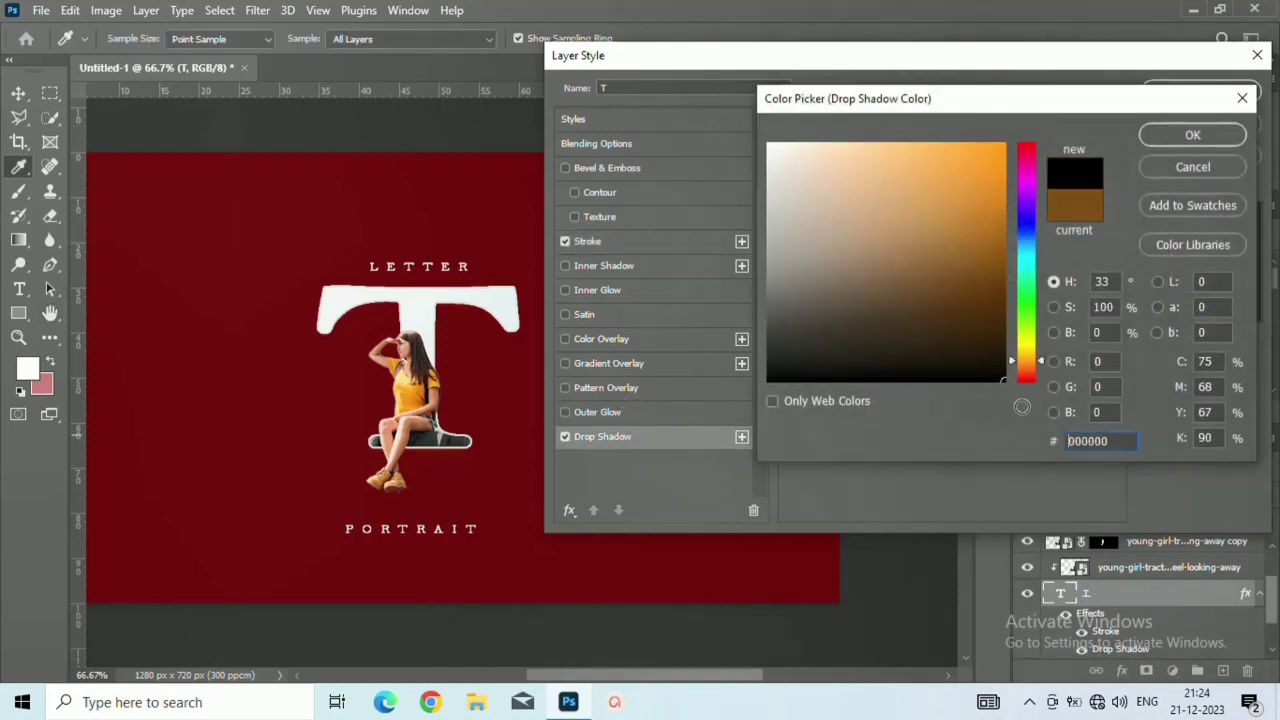
click(1193, 136)
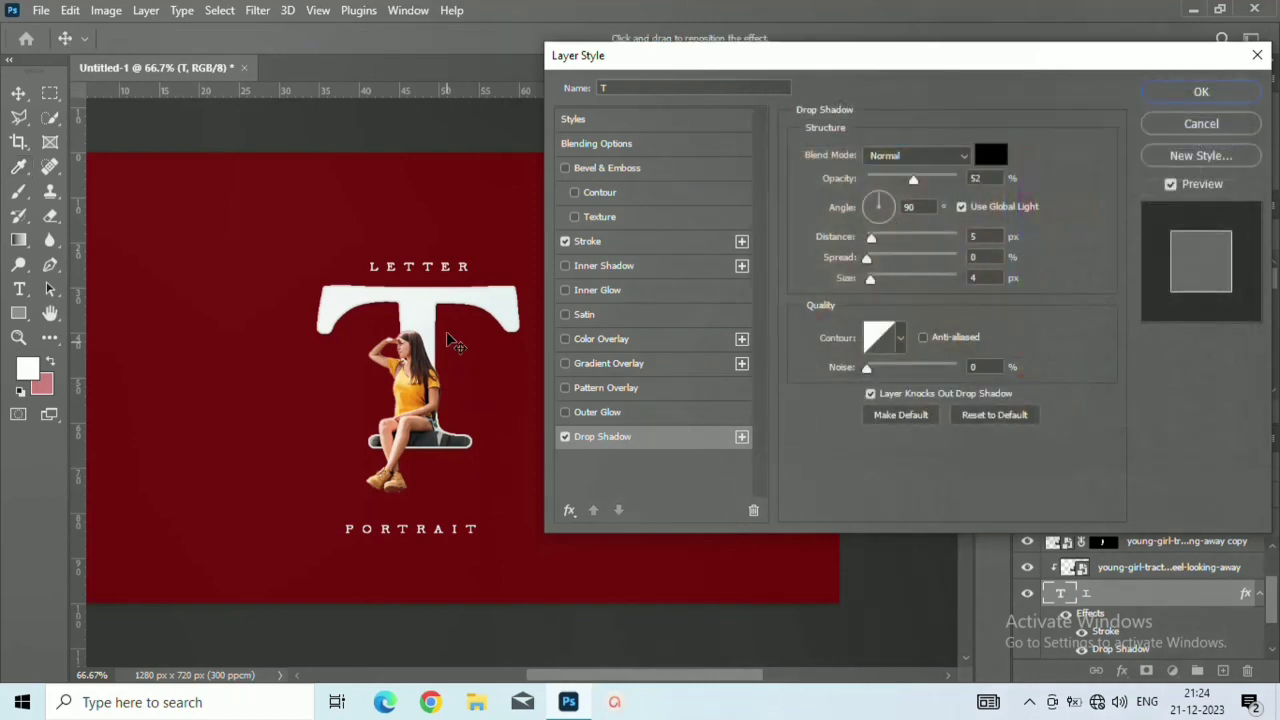
drag(460, 300, 456, 305)
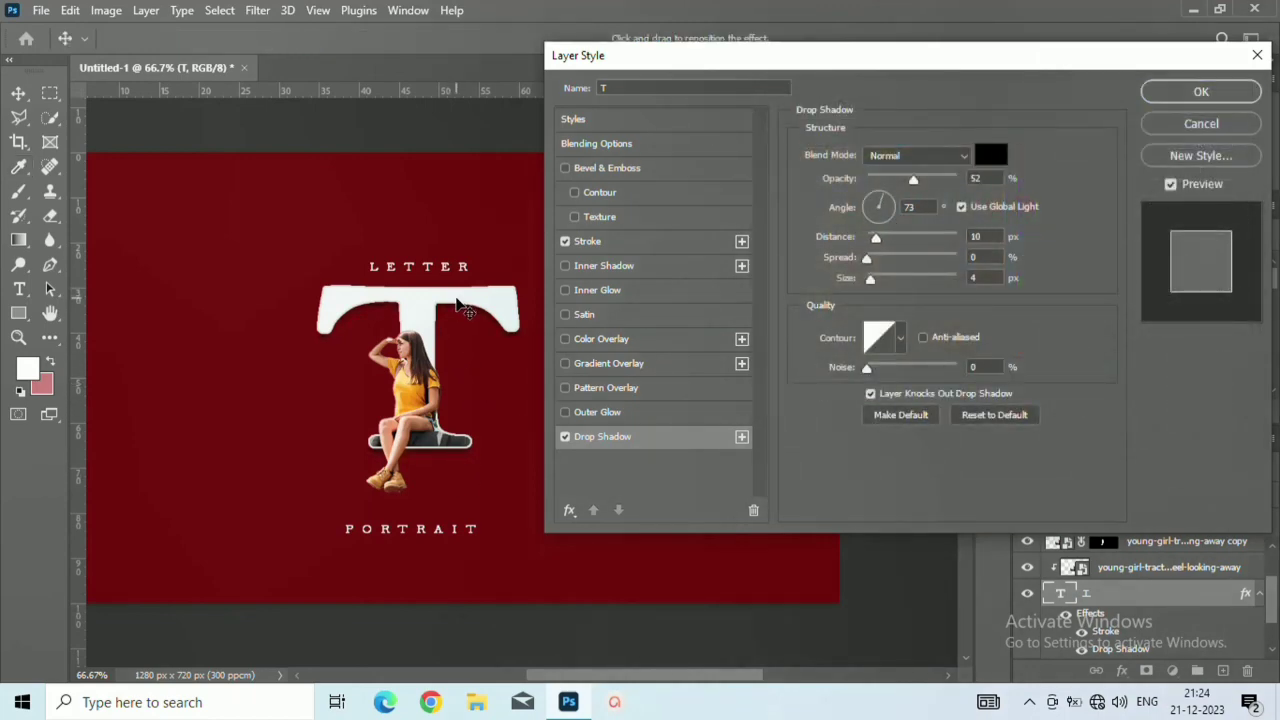
drag(913, 178, 896, 178)
click(1201, 91)
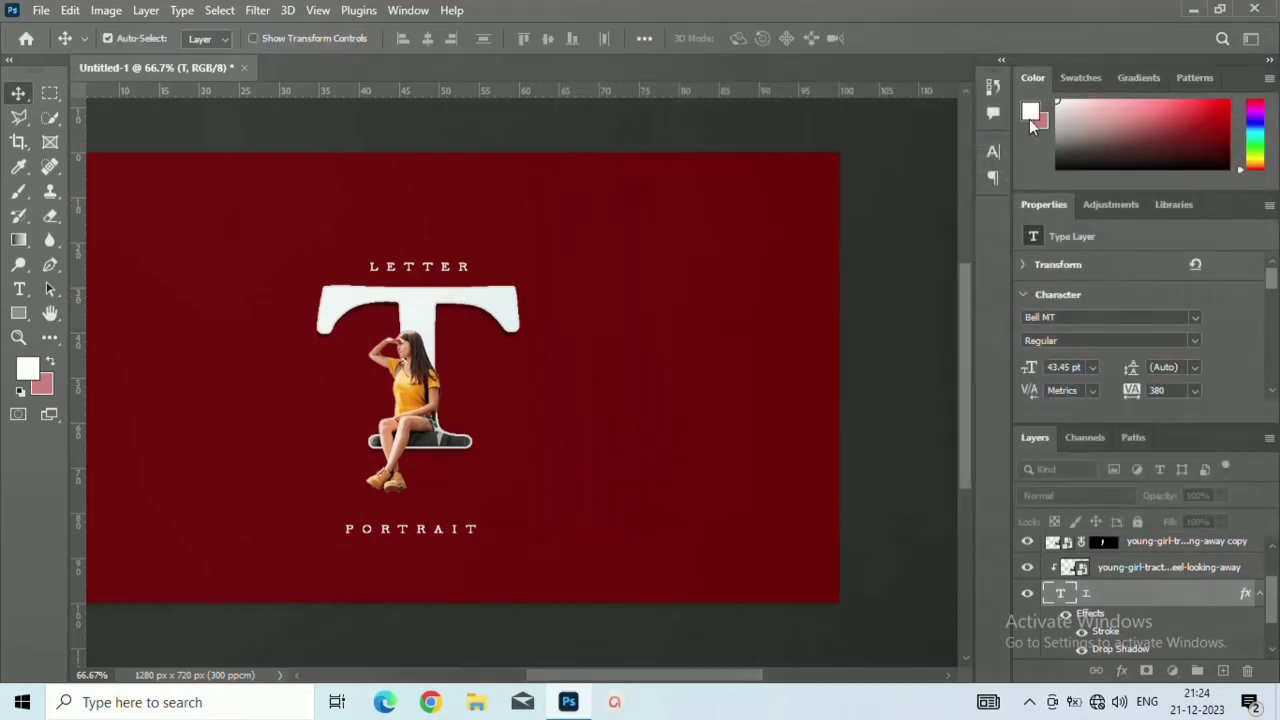